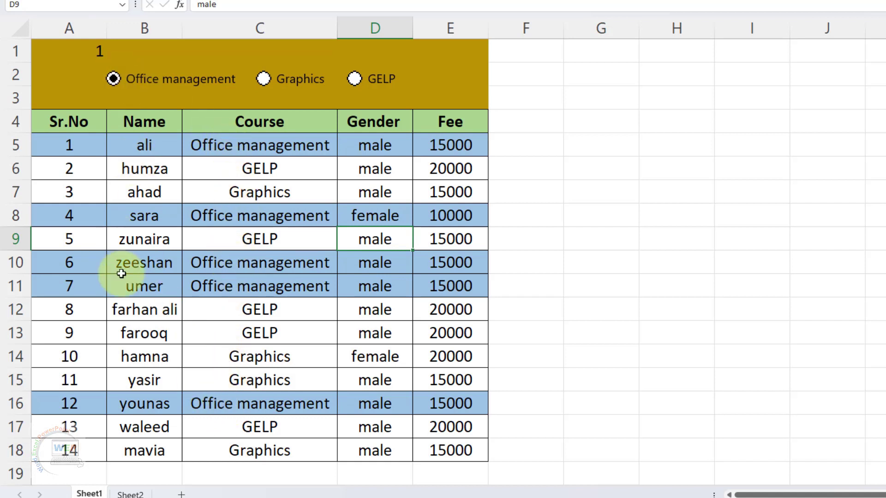
On Sheet1, switch between the Graphics and GELP options, ending on Graphics with its rows highlighted orange
{"action": "left_click", "coordinate": [263, 80]}
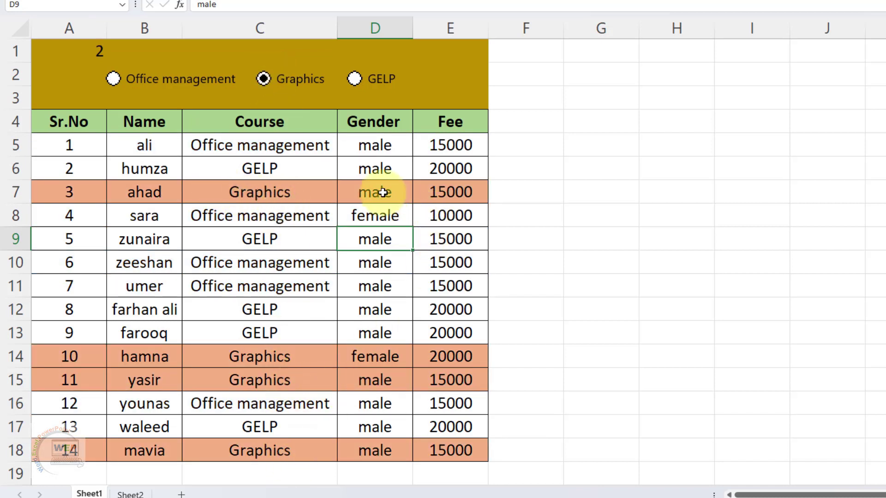
{"action": "left_click", "coordinate": [354, 79]}
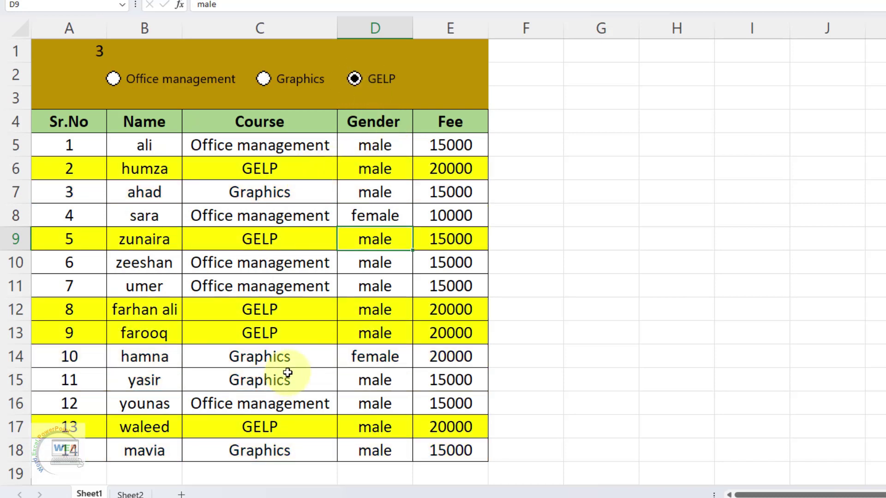
{"action": "left_click", "coordinate": [250, 289]}
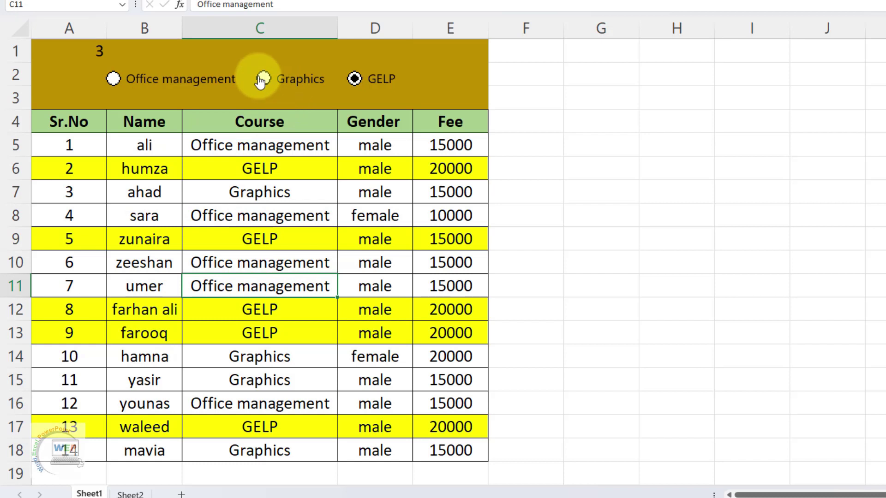
{"action": "left_click", "coordinate": [263, 79]}
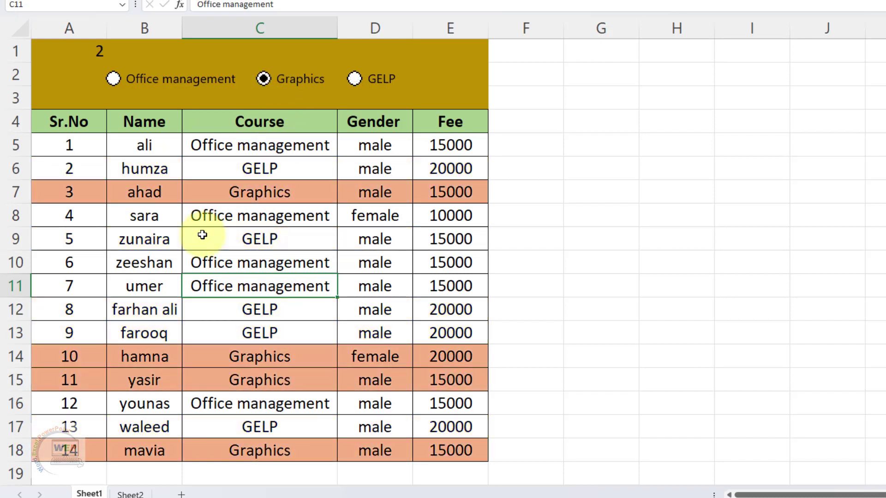
{"action": "left_click", "coordinate": [203, 235]}
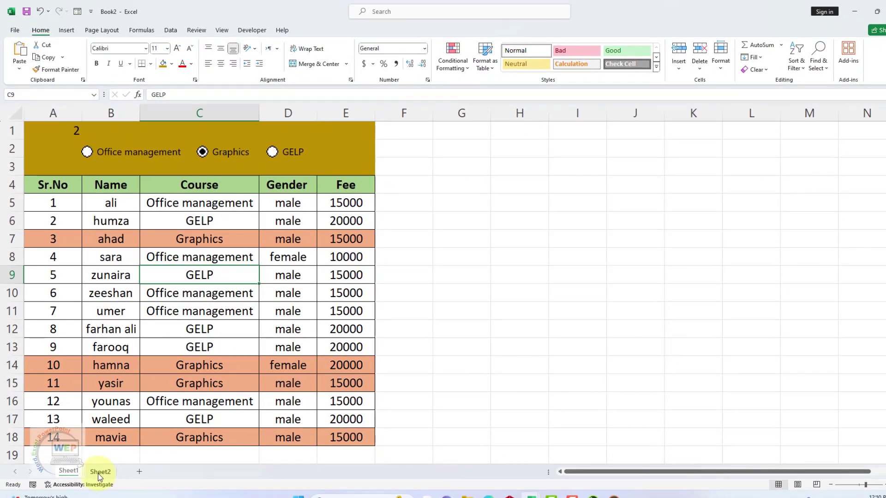
On Sheet2, fill A1:E3 with Orange, Accent 2, Darker 25%
{"action": "left_click", "coordinate": [98, 472]}
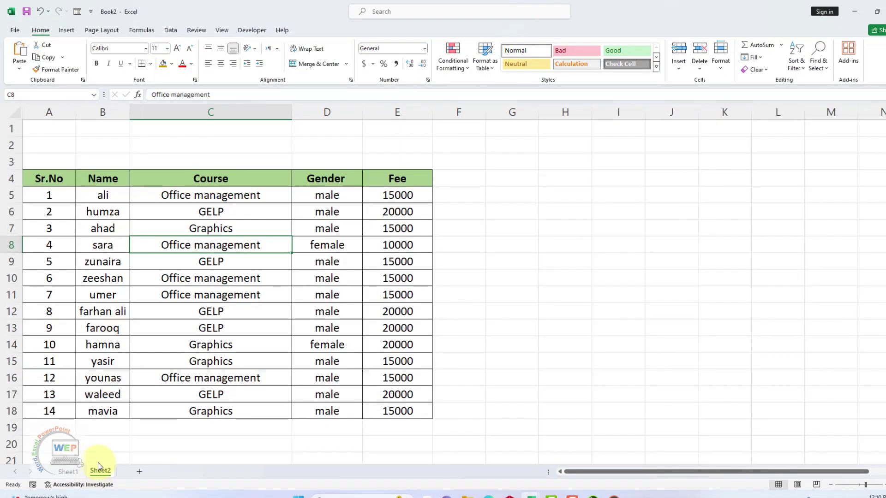
{"action": "left_click", "coordinate": [198, 278]}
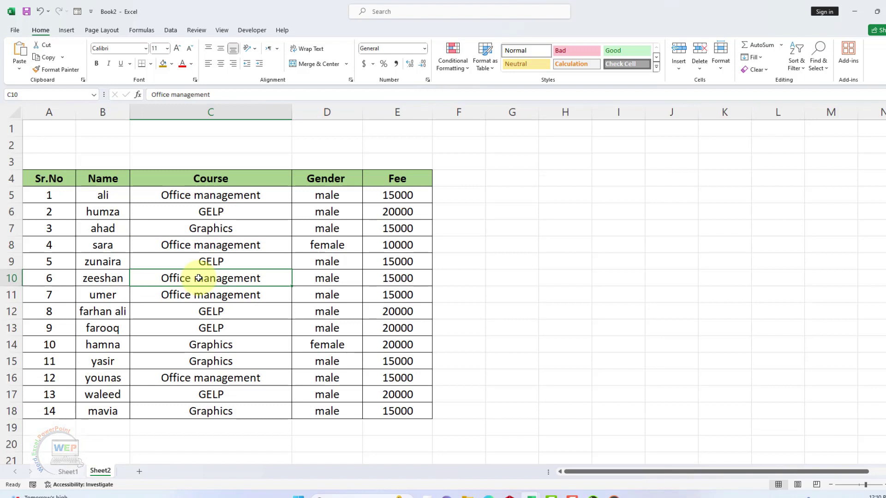
{"action": "left_click_drag", "start_coordinate": [49, 132], "coordinate": [412, 170]}
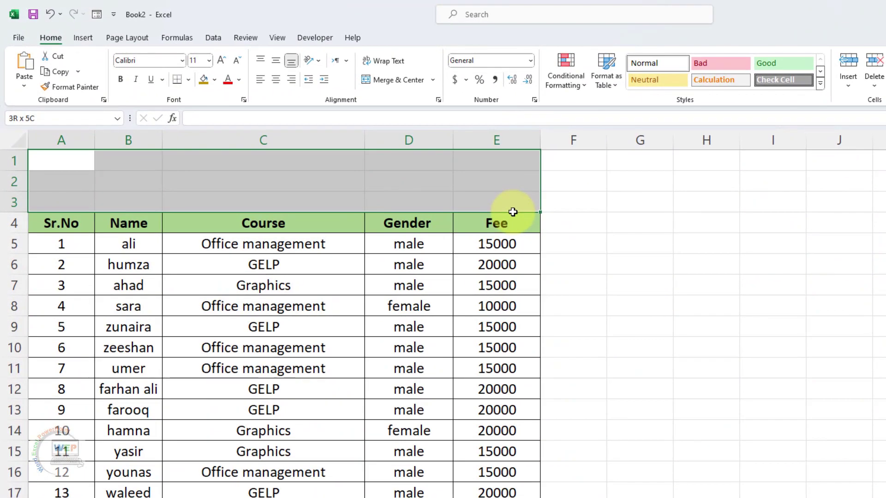
{"action": "left_click_drag", "start_coordinate": [512, 211], "coordinate": [510, 207]}
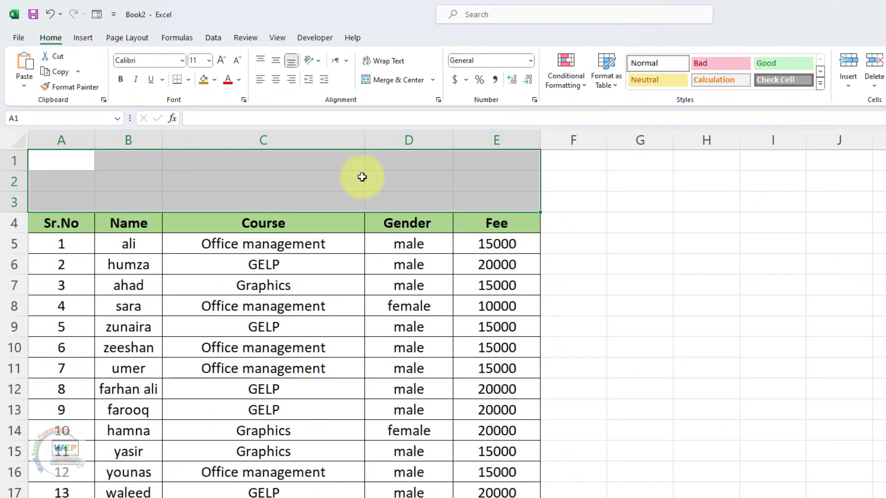
{"action": "left_click", "coordinate": [216, 79]}
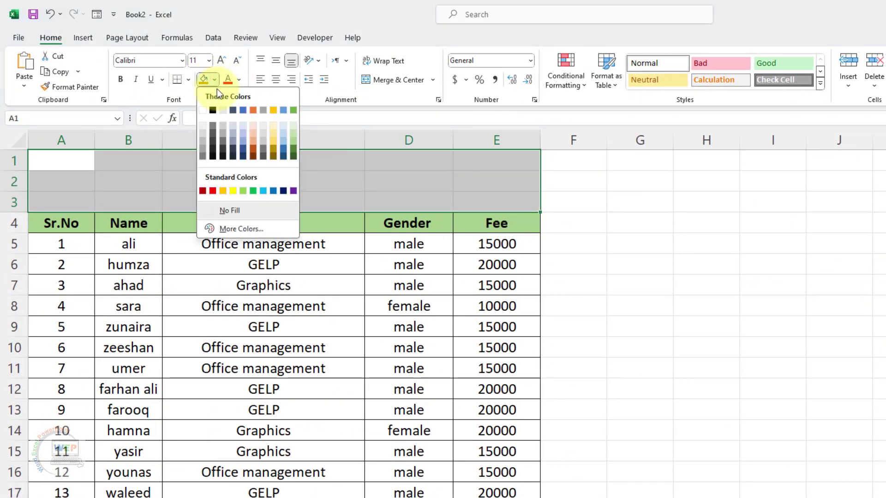
{"action": "left_click", "coordinate": [253, 148]}
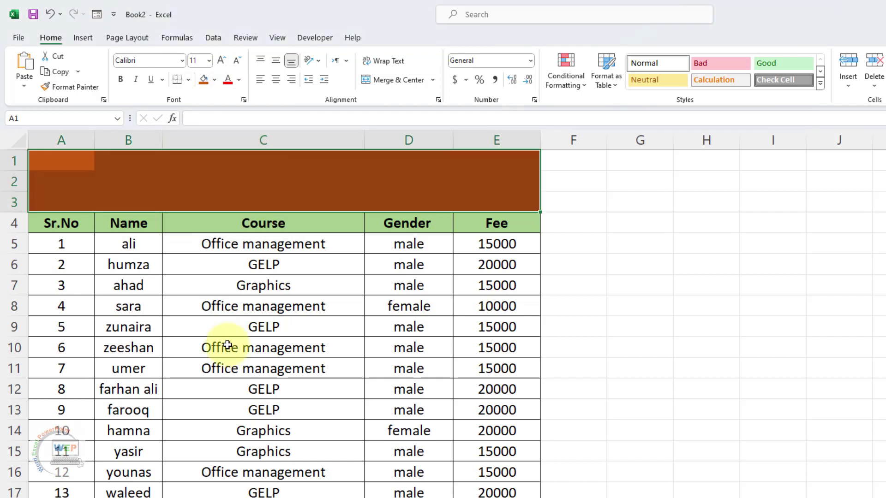
{"action": "left_click", "coordinate": [228, 345]}
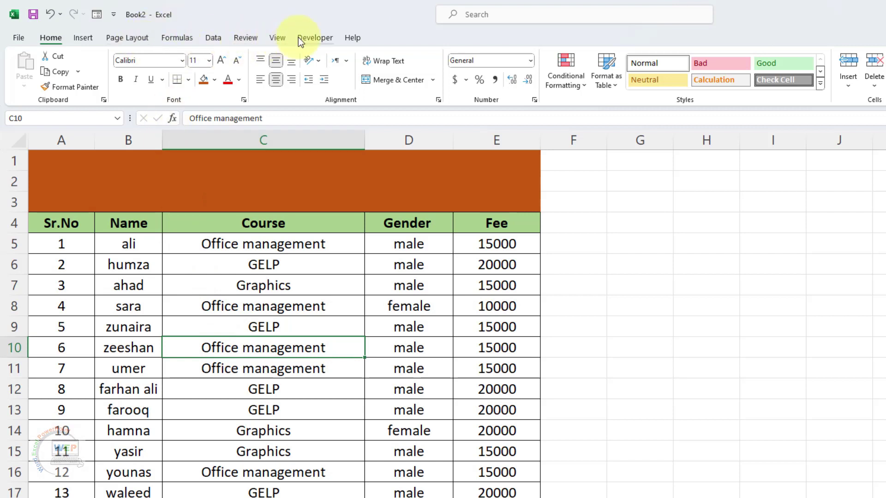
Confirm Developer is ticked under Customize the Ribbon in Excel Options
{"action": "left_click", "coordinate": [315, 37]}
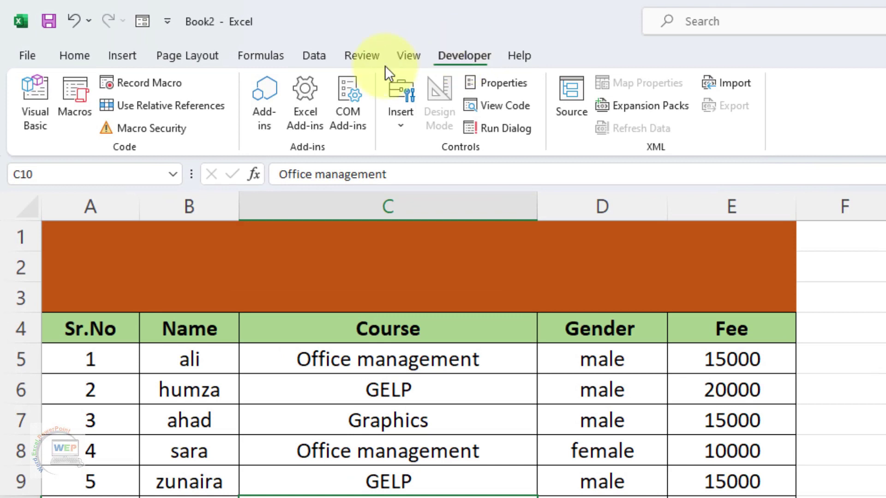
{"action": "right_click", "coordinate": [248, 59]}
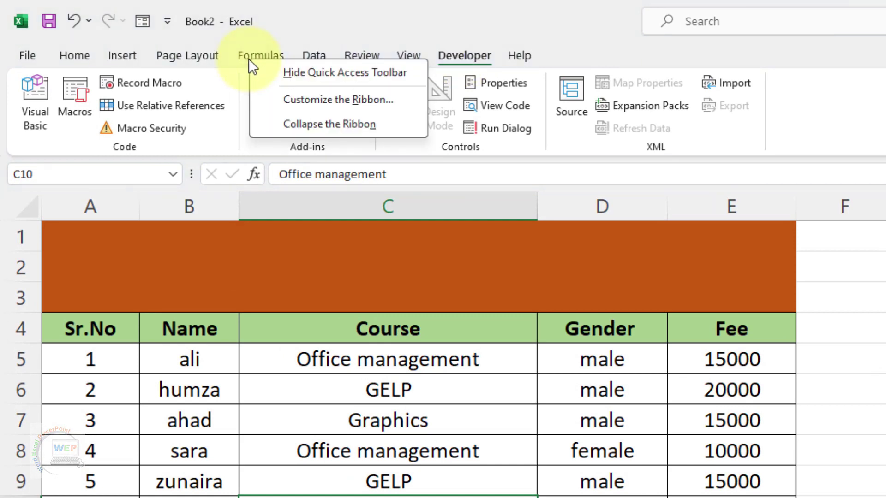
{"action": "left_click", "coordinate": [354, 101]}
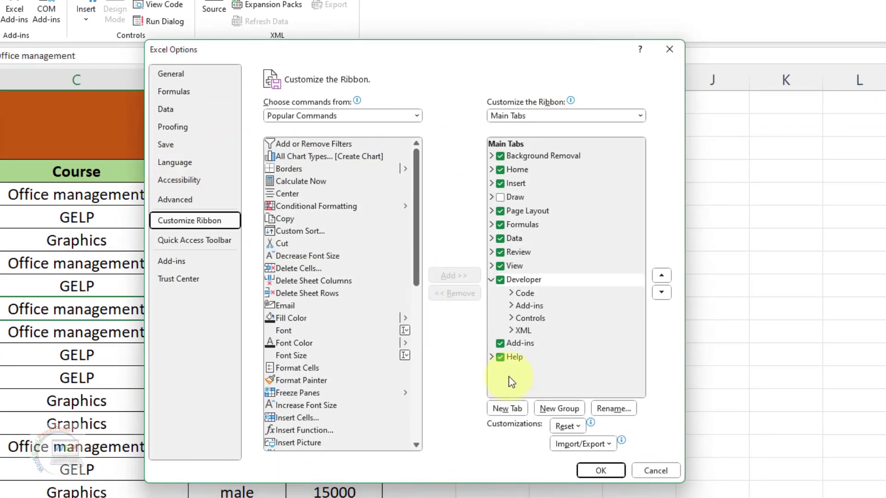
{"action": "left_click", "coordinate": [500, 280]}
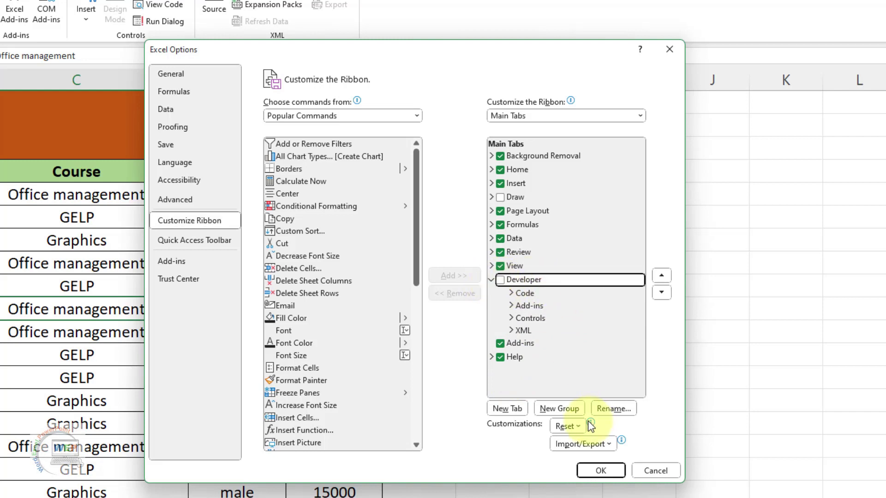
{"action": "left_click", "coordinate": [500, 279]}
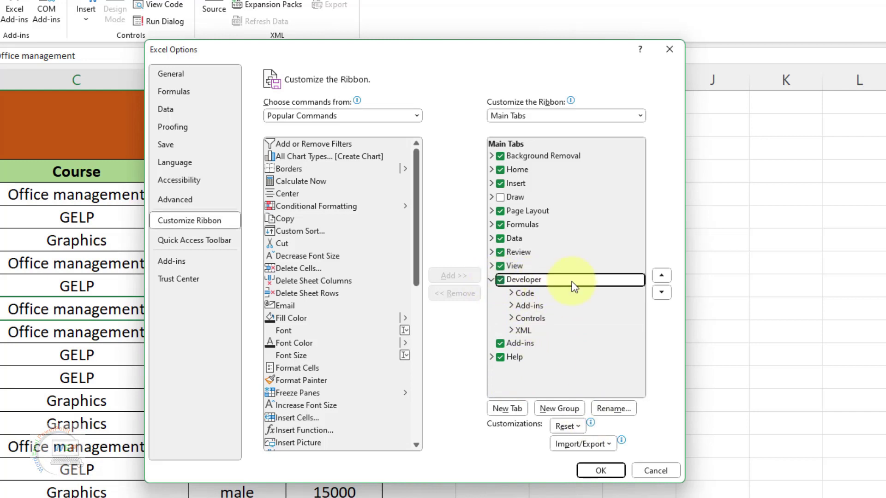
{"action": "left_click", "coordinate": [600, 471]}
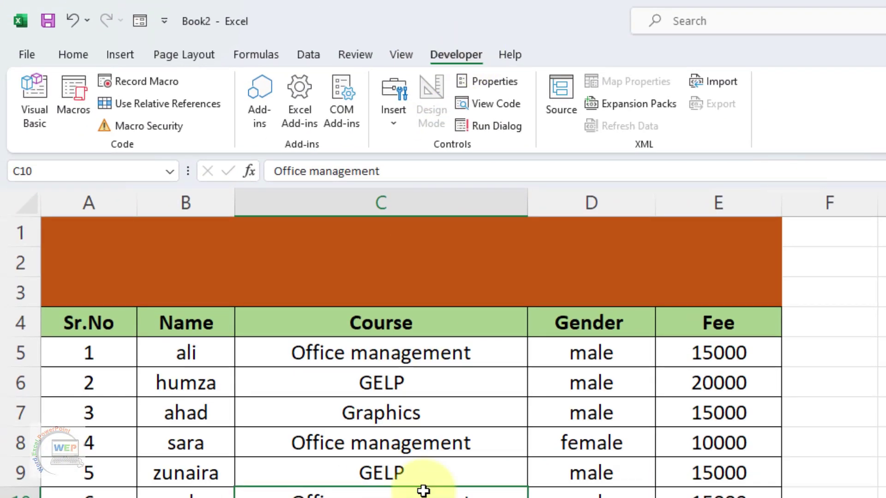
Insert a Form Control option button spanning A2:B3
{"action": "left_click", "coordinate": [421, 469]}
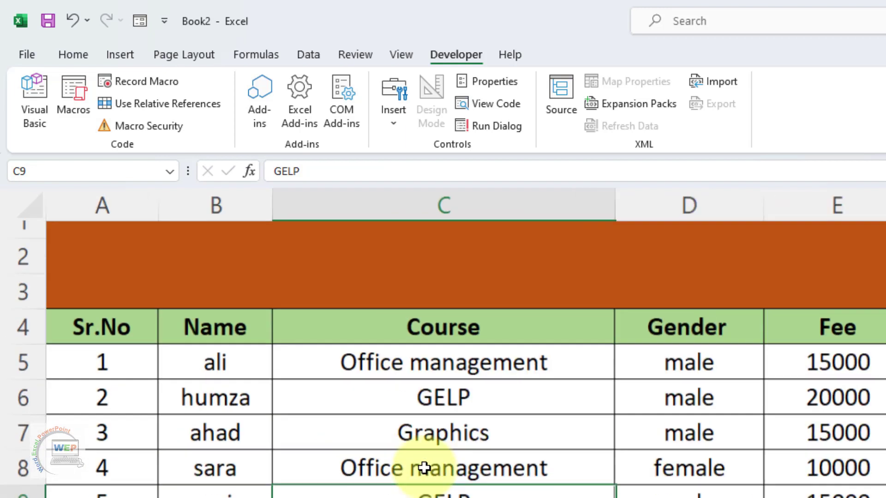
{"action": "scroll", "coordinate": [427, 442], "scroll_direction": "up", "scroll_amount": 1}
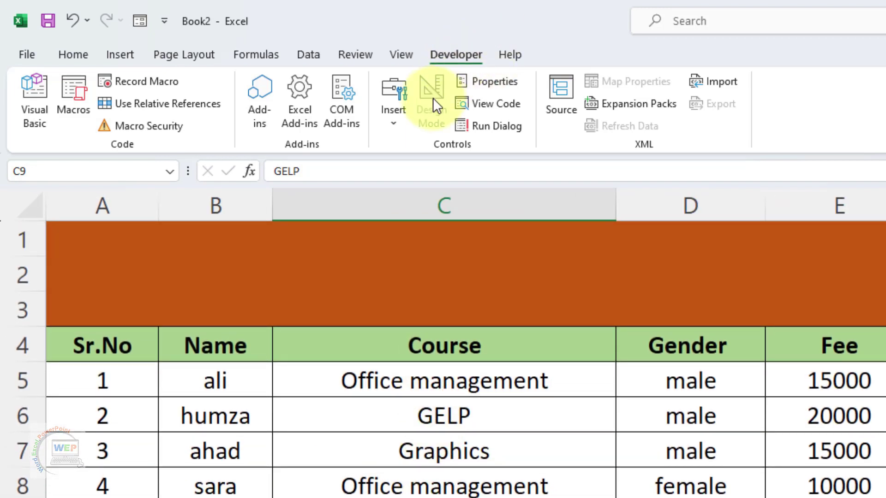
{"action": "left_click", "coordinate": [396, 123]}
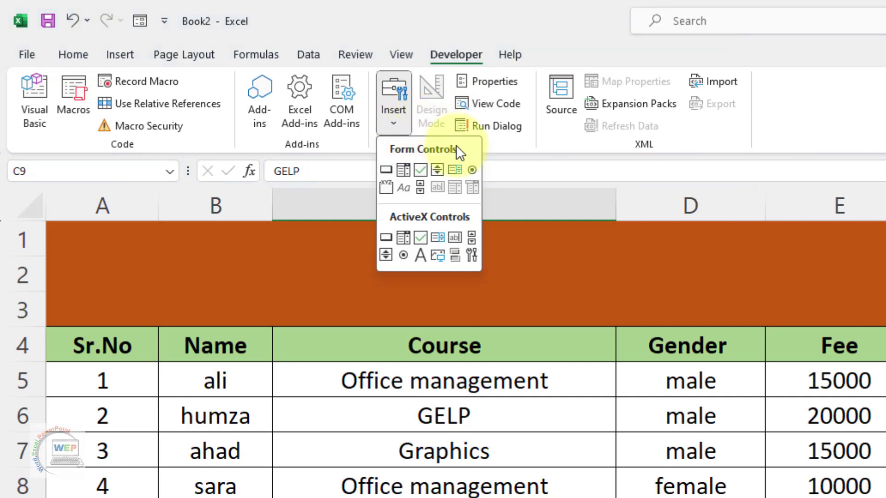
{"action": "left_click", "coordinate": [471, 170]}
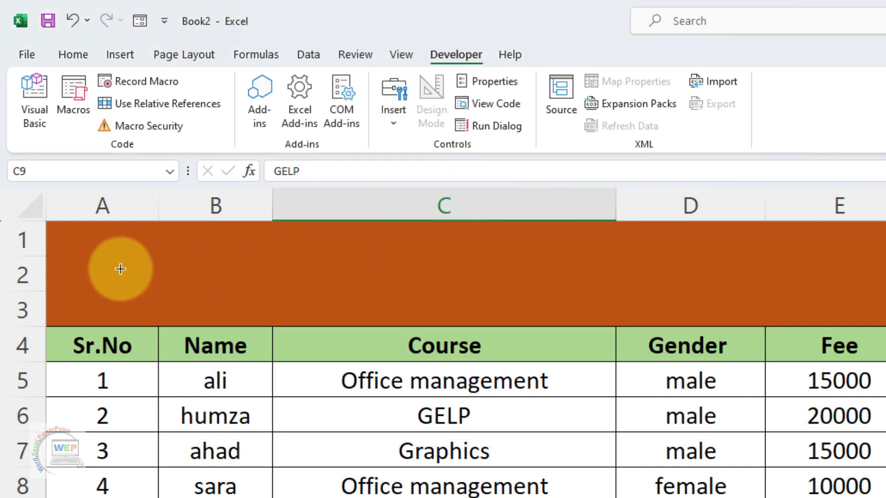
{"action": "left_click_drag", "start_coordinate": [68, 262], "coordinate": [264, 298]}
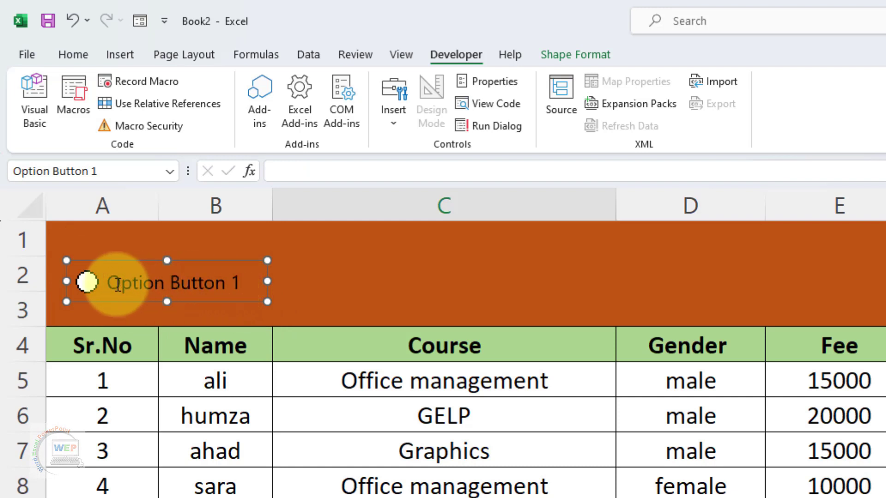
Change the option button's caption to 'Office managment'
{"action": "left_click", "coordinate": [104, 283]}
{"action": "left_click_drag", "start_coordinate": [113, 281], "coordinate": [243, 280]}
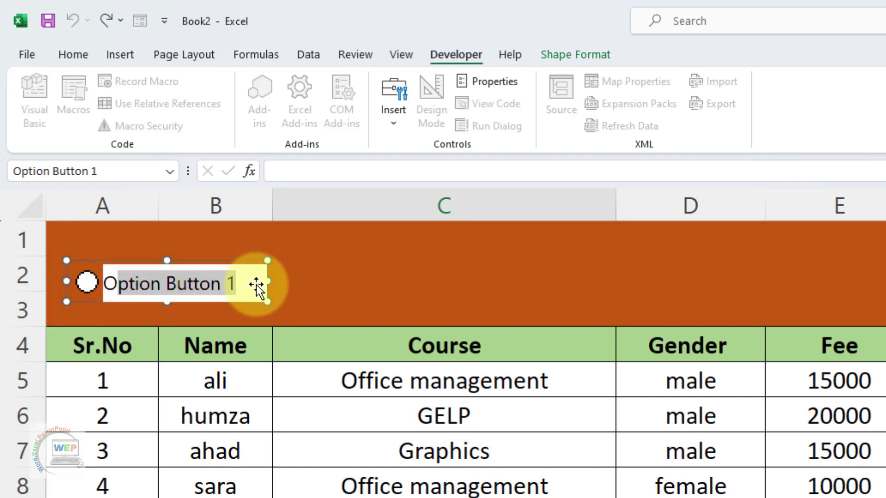
{"action": "type", "text": "O"}
{"action": "key", "text": "BackSpace"}
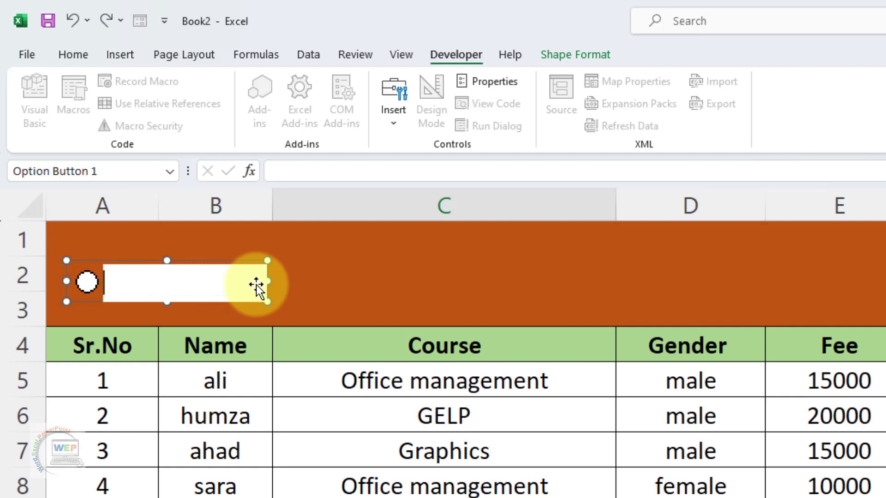
{"action": "type", "text": "Officem"}
{"action": "key", "text": "BackSpace"}
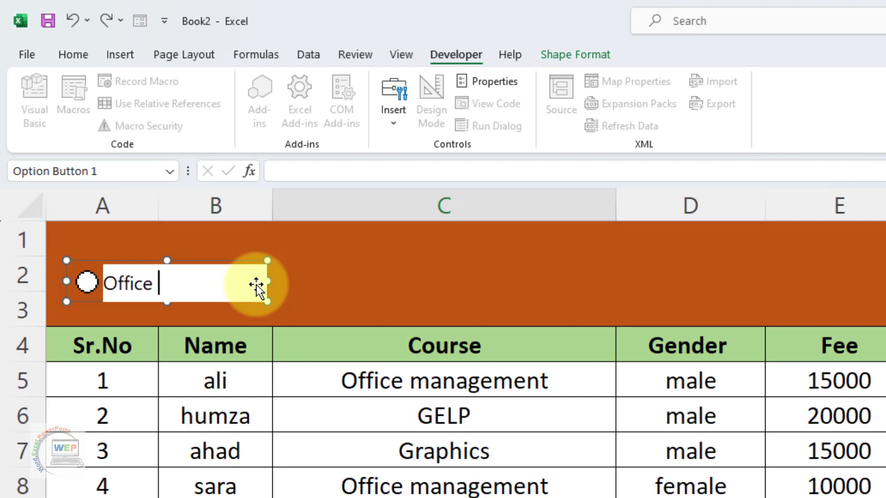
{"action": "type", "text": "managemen"}
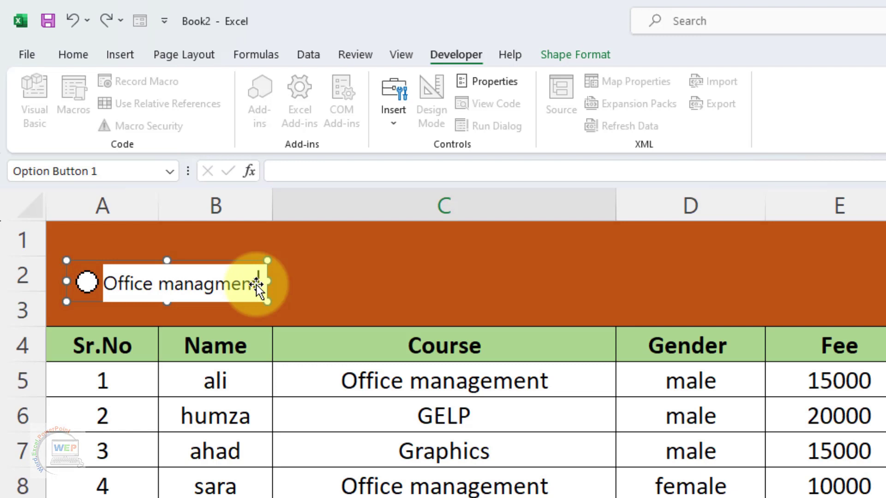
{"action": "type", "text": "t"}
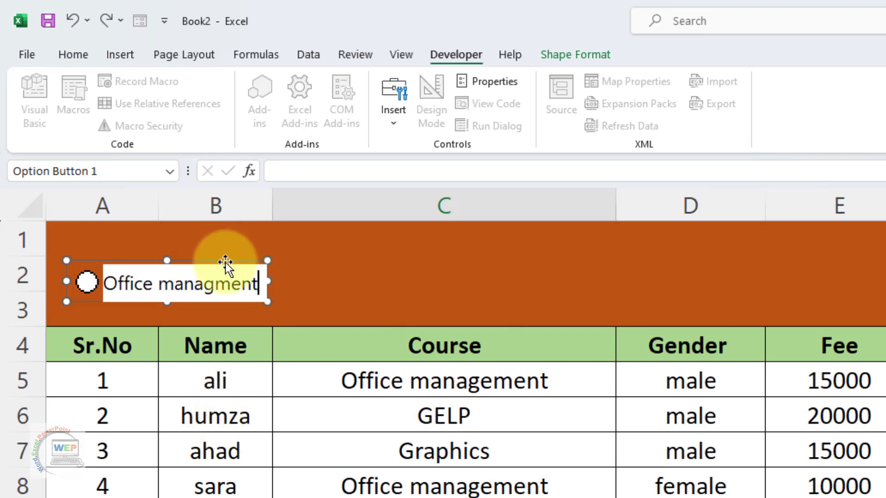
{"action": "right_click", "coordinate": [228, 262]}
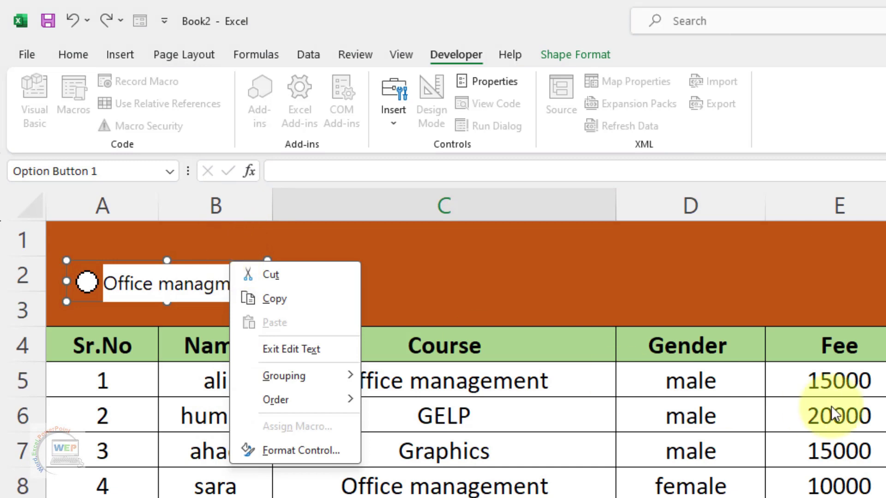
{"action": "key", "text": "Escape"}
{"action": "left_click", "coordinate": [452, 323]}
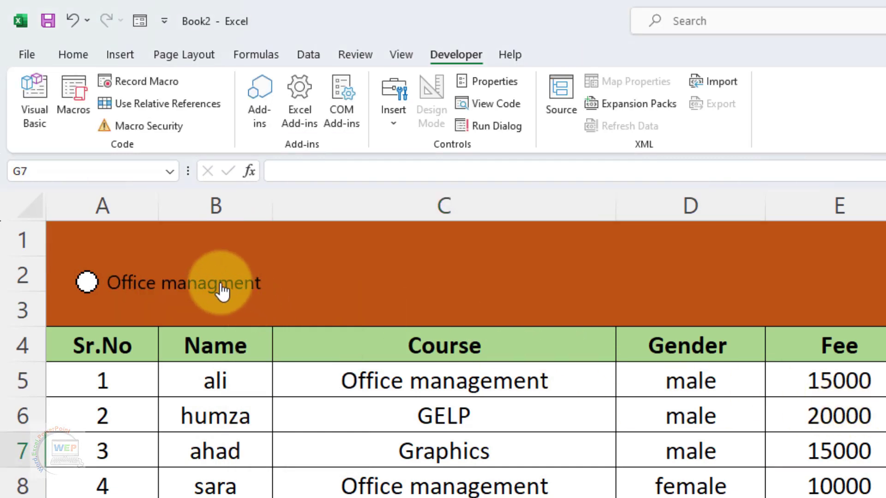
Copy the option button into column C and caption the copy 'Graphics'
{"action": "left_click", "coordinate": [198, 279], "text": "ctrl"}
{"action": "right_click", "coordinate": [198, 279]}
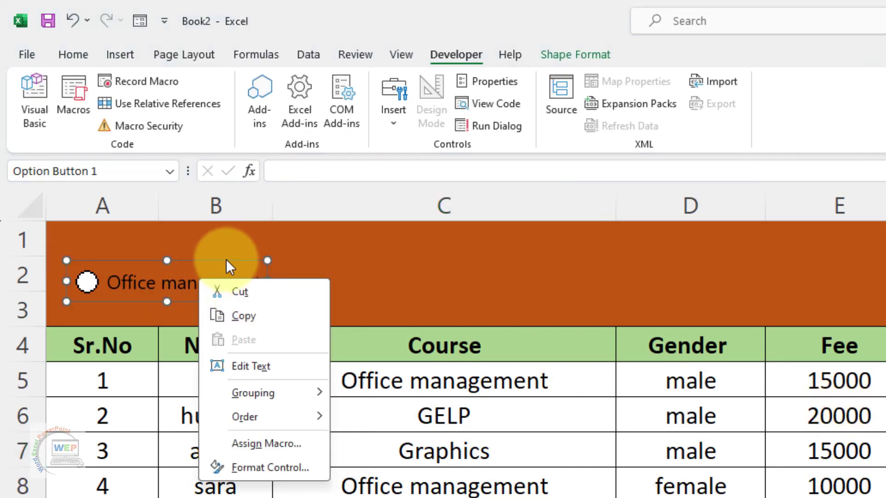
{"action": "key", "text": "Escape"}
{"action": "left_click_drag", "start_coordinate": [228, 260], "coordinate": [451, 262]}
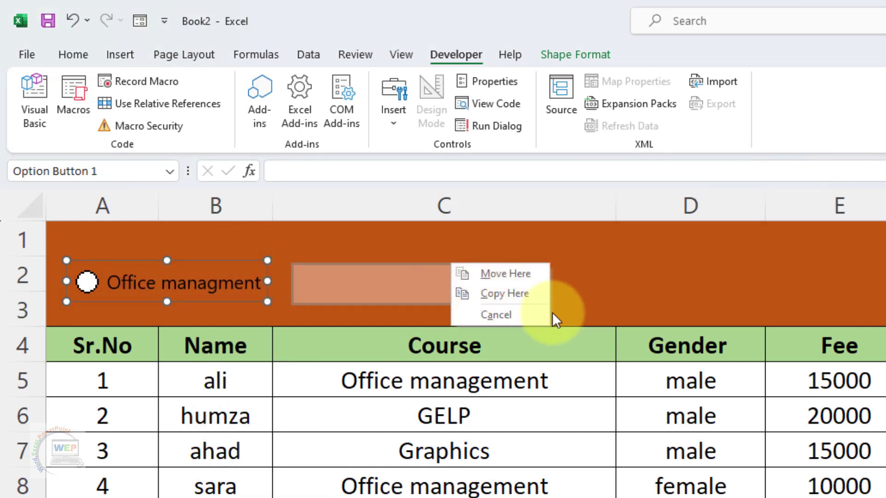
{"action": "left_click", "coordinate": [513, 294]}
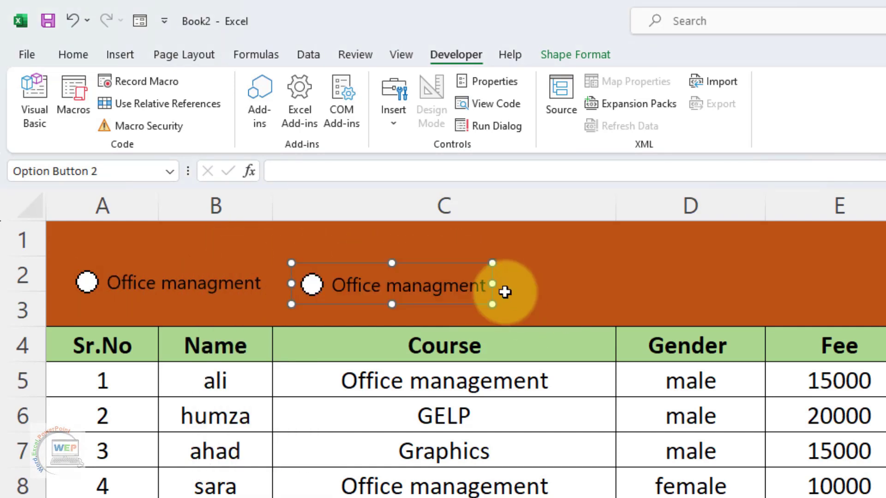
{"action": "left_click", "coordinate": [337, 282]}
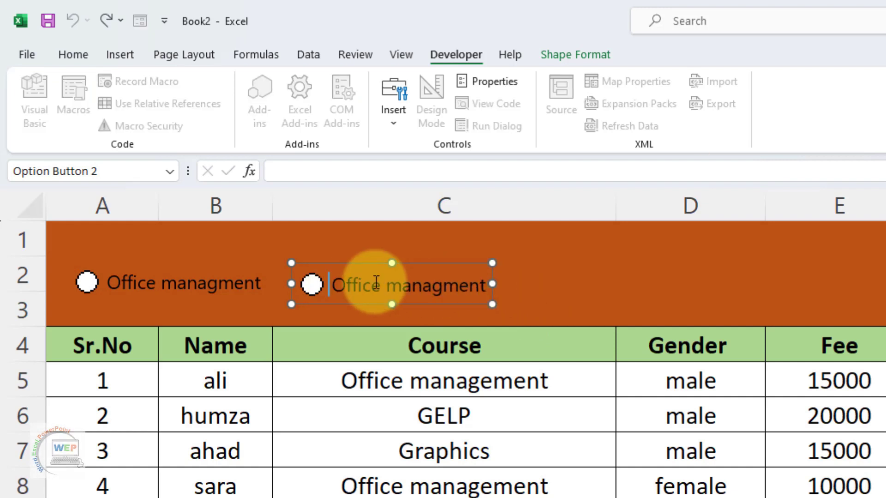
{"action": "left_click_drag", "start_coordinate": [342, 285], "coordinate": [494, 295]}
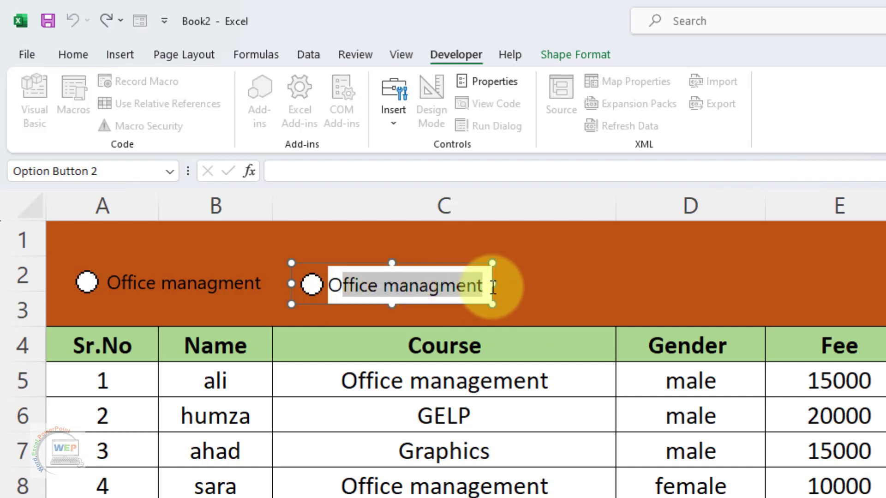
{"action": "key", "text": "BackSpace"}
{"action": "key", "text": "BackSpace"}
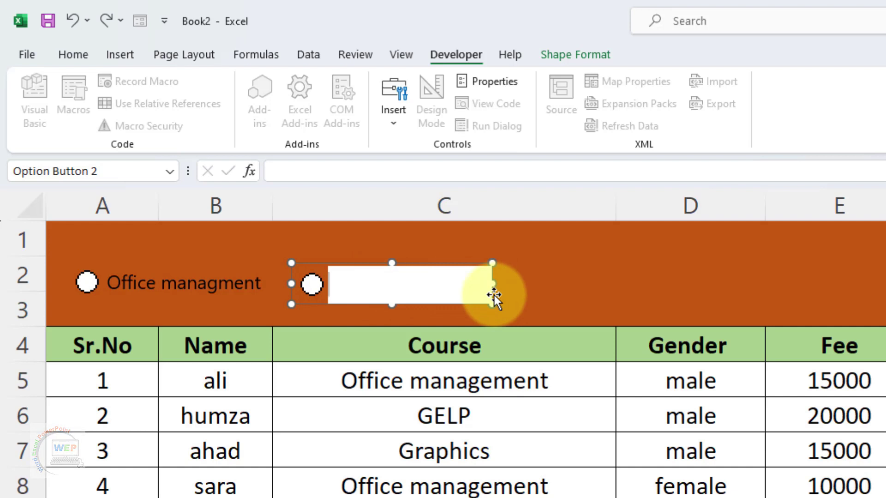
{"action": "type", "text": "GRaphica"}
{"action": "key", "text": "BackSpace"}
{"action": "key", "text": "BackSpace"}
{"action": "key", "text": "BackSpace"}
{"action": "key", "text": "BackSpace"}
{"action": "key", "text": "BackSpace"}
{"action": "key", "text": "BackSpace"}
{"action": "key", "text": "BackSpace"}
{"action": "type", "text": "raphics"}
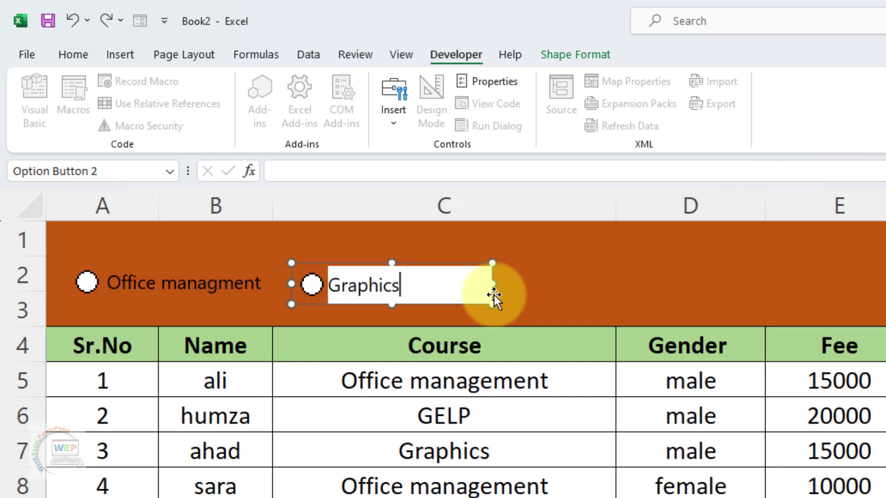
{"action": "left_click", "coordinate": [532, 408]}
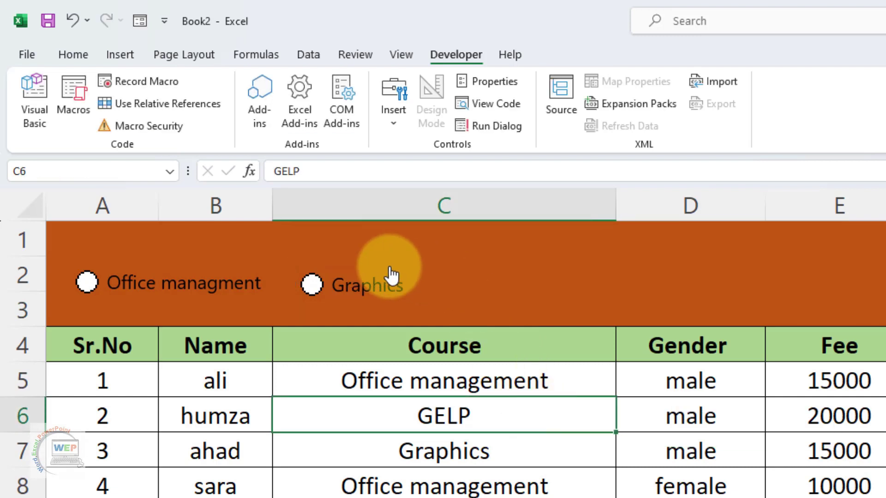
Narrow the Graphics option button to fit its caption
{"action": "right_click", "coordinate": [376, 267]}
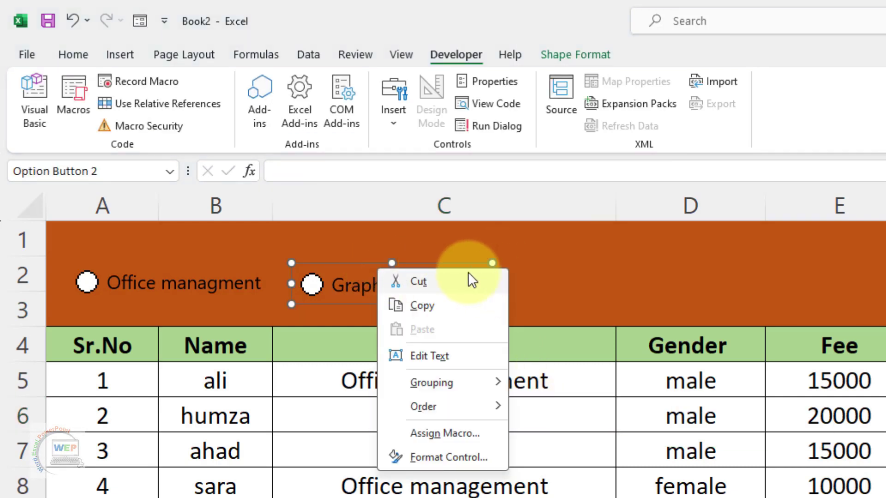
{"action": "left_click", "coordinate": [348, 289]}
{"action": "right_click", "coordinate": [316, 284]}
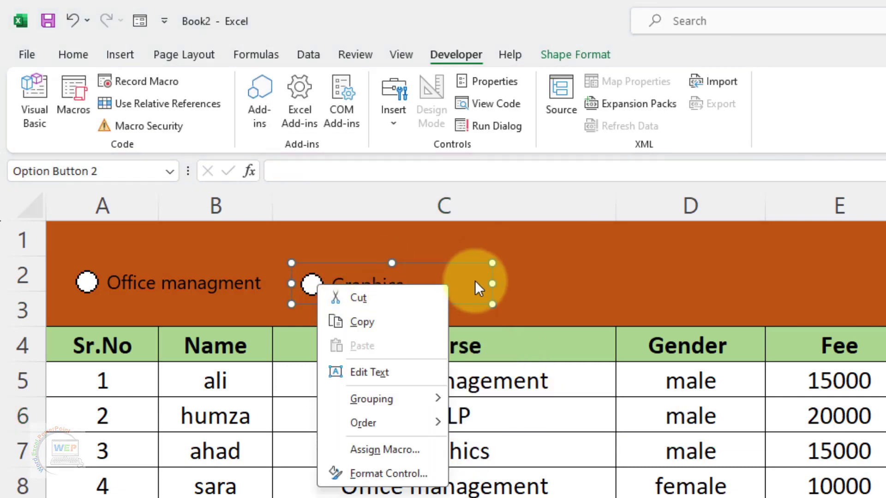
{"action": "right_click", "coordinate": [493, 283]}
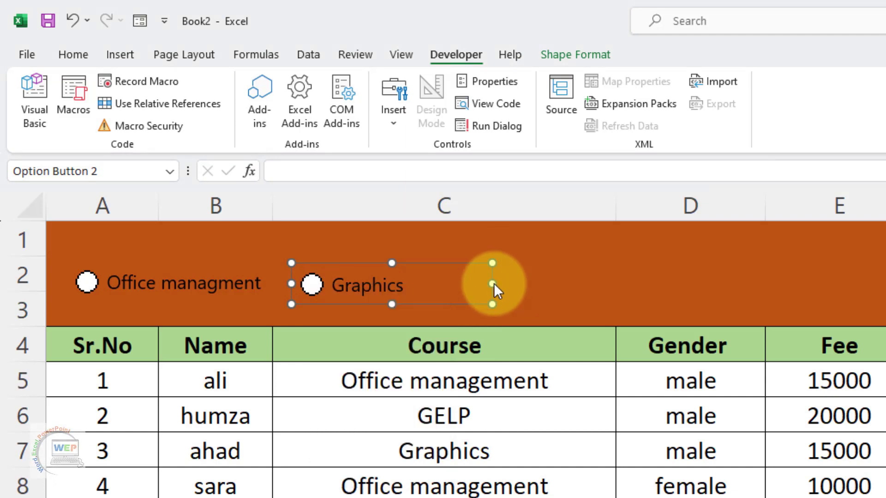
{"action": "left_click", "coordinate": [492, 283]}
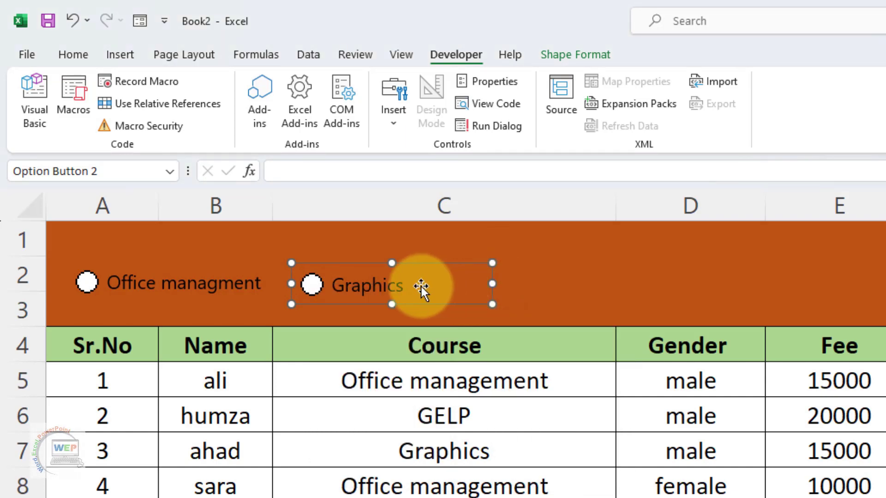
{"action": "left_click_drag", "start_coordinate": [492, 284], "coordinate": [425, 288]}
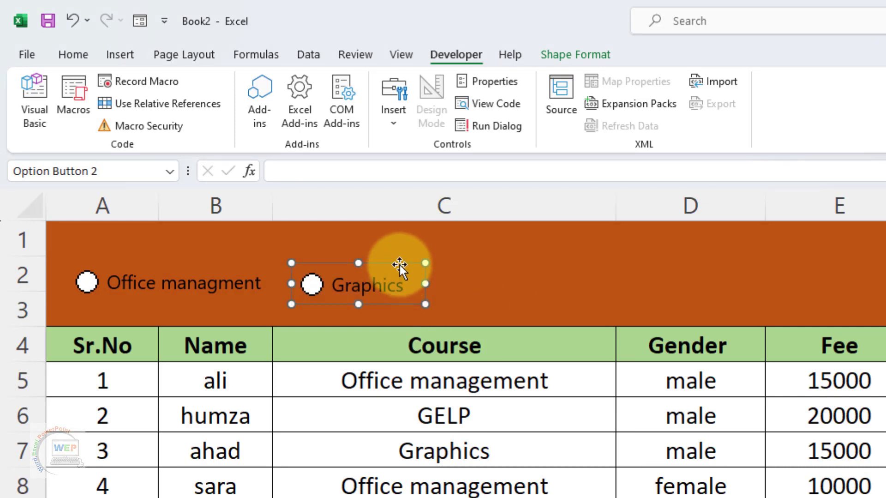
Copy the Graphics button further right as a third button and start renaming it GELP
{"action": "left_click_drag", "start_coordinate": [400, 265], "coordinate": [579, 270]}
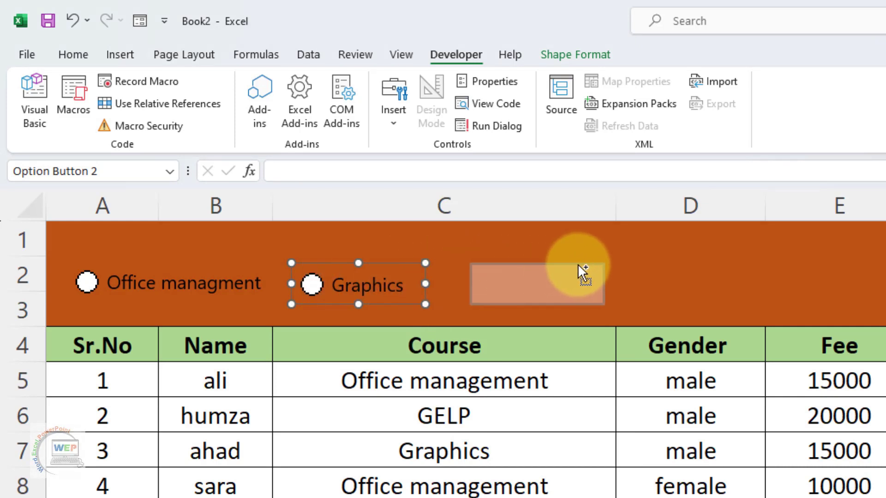
{"action": "left_click_drag", "start_coordinate": [579, 265], "coordinate": [578, 262]}
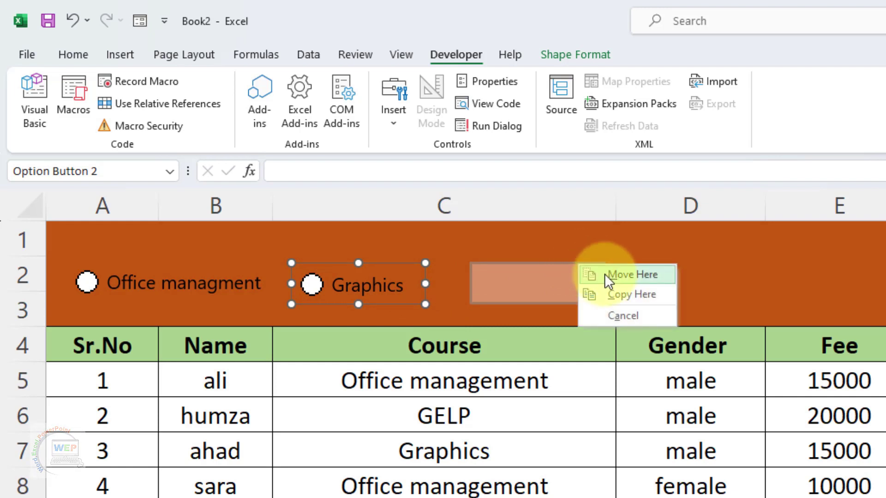
{"action": "left_click", "coordinate": [610, 294]}
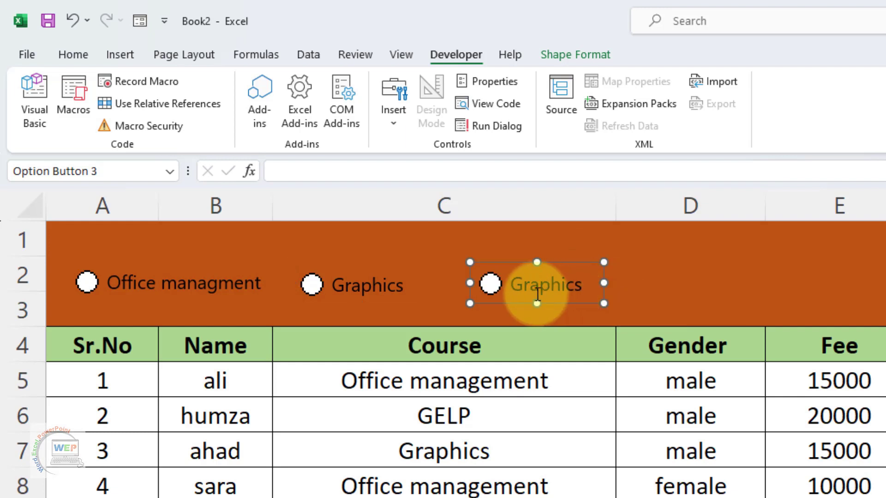
{"action": "left_click", "coordinate": [534, 285]}
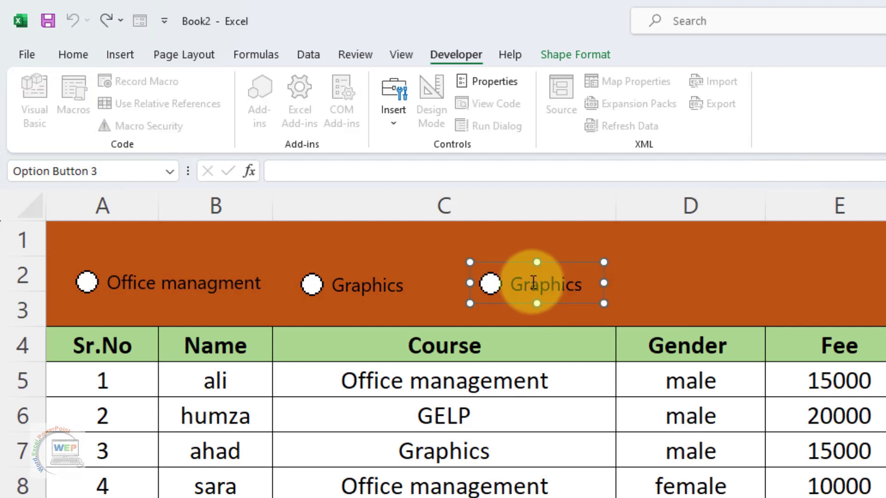
{"action": "double_click", "coordinate": [513, 284]}
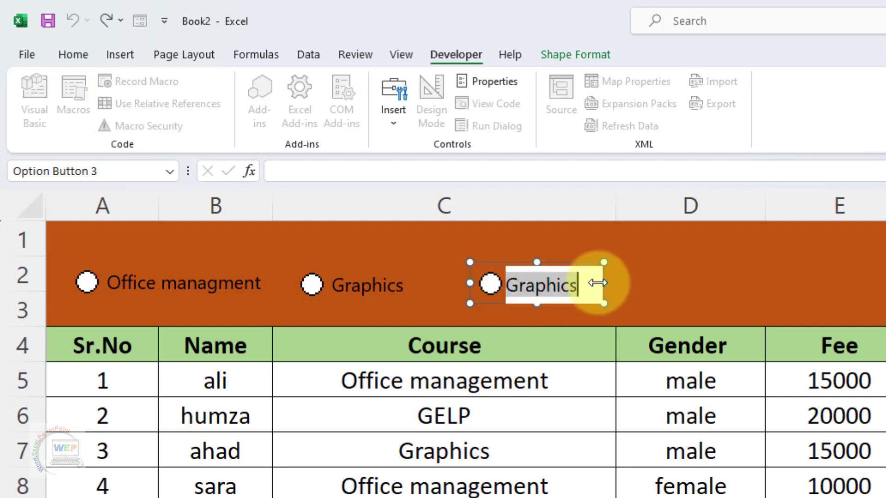
{"action": "type", "text": "GE"}
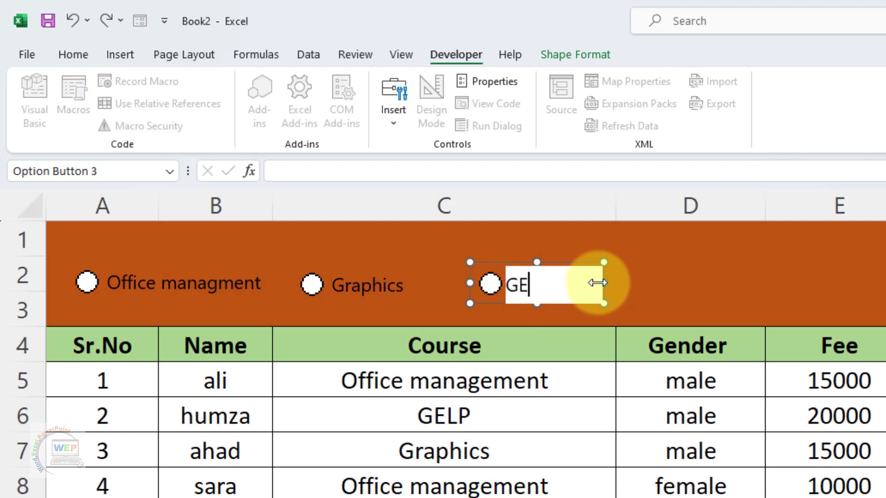
{"action": "type", "text": "LP"}
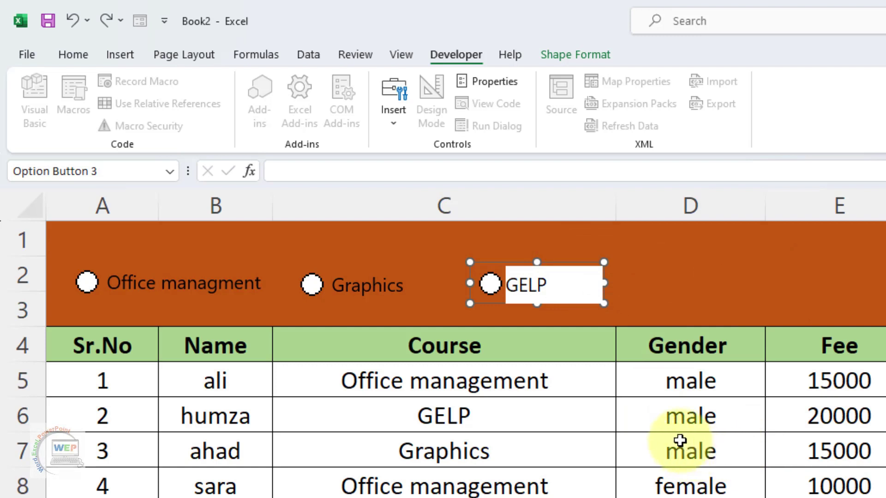
Choose GELP, Graphics, Office managment, Graphics, then GELP, confirming only one stays selected
{"action": "left_click", "coordinate": [592, 389]}
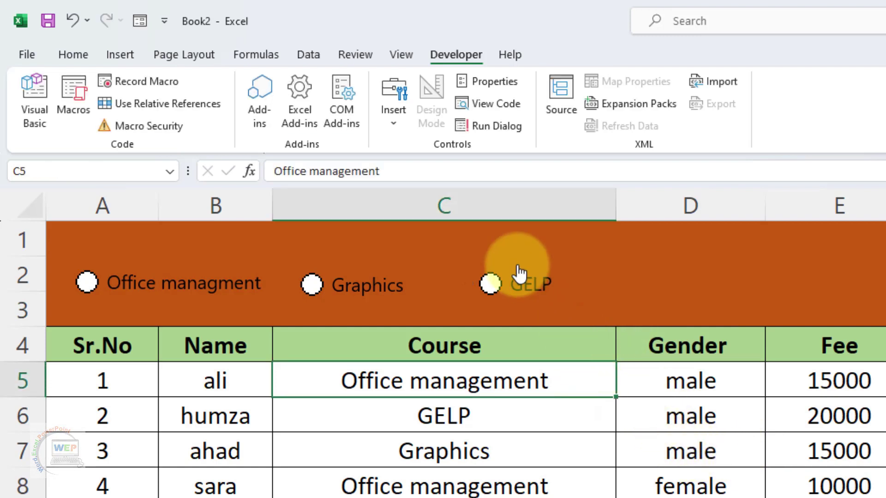
{"action": "left_click", "coordinate": [518, 289]}
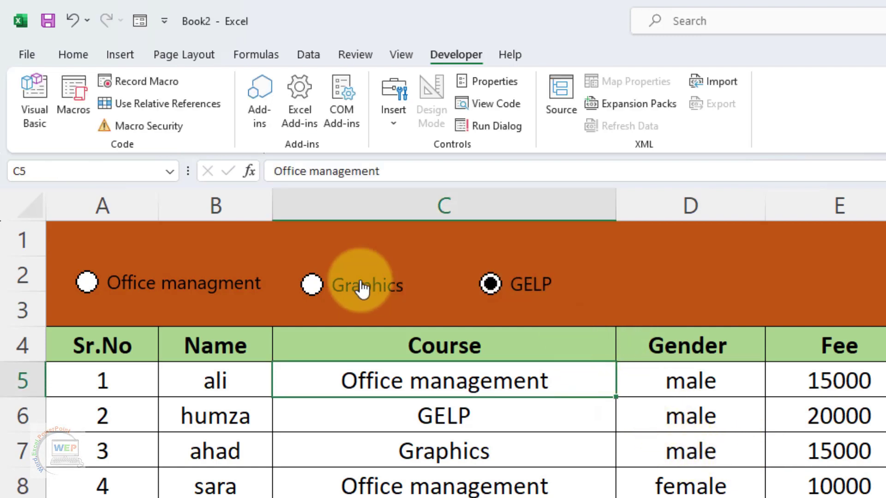
{"action": "left_click", "coordinate": [312, 286]}
{"action": "left_click", "coordinate": [86, 282]}
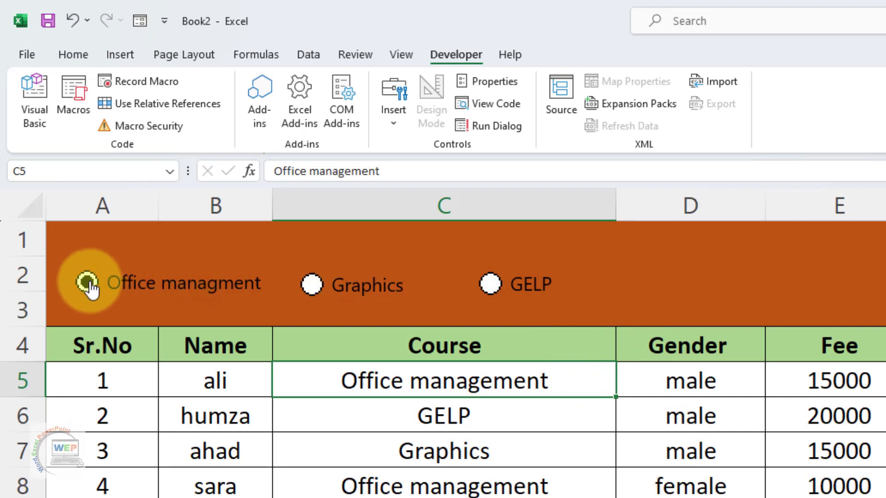
{"action": "left_click", "coordinate": [313, 286]}
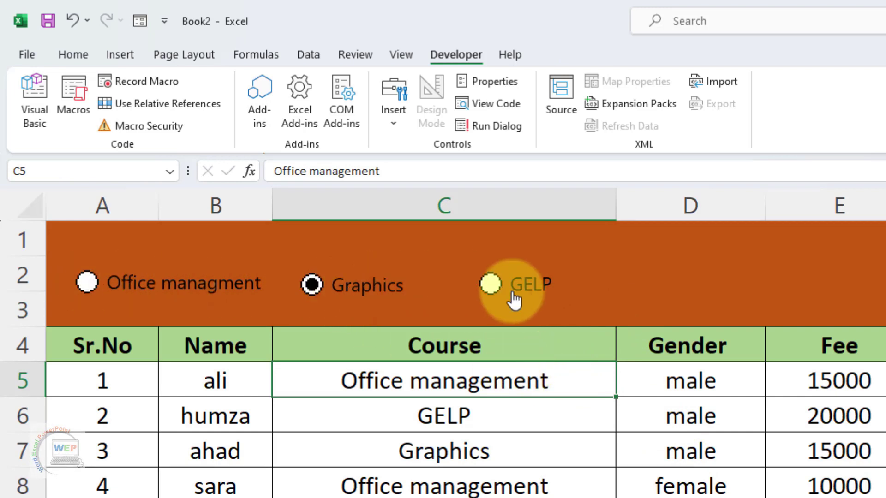
{"action": "left_click", "coordinate": [492, 285]}
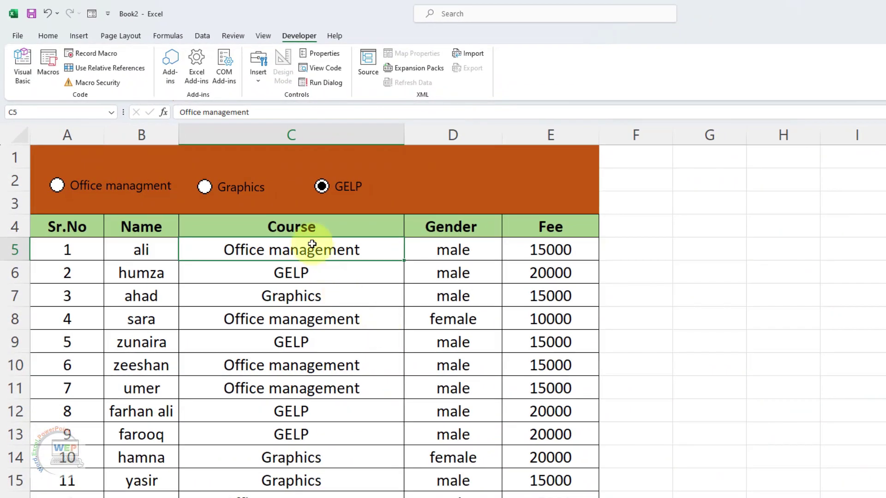
Select all three option buttons and distribute them horizontally
{"action": "right_click", "coordinate": [338, 189]}
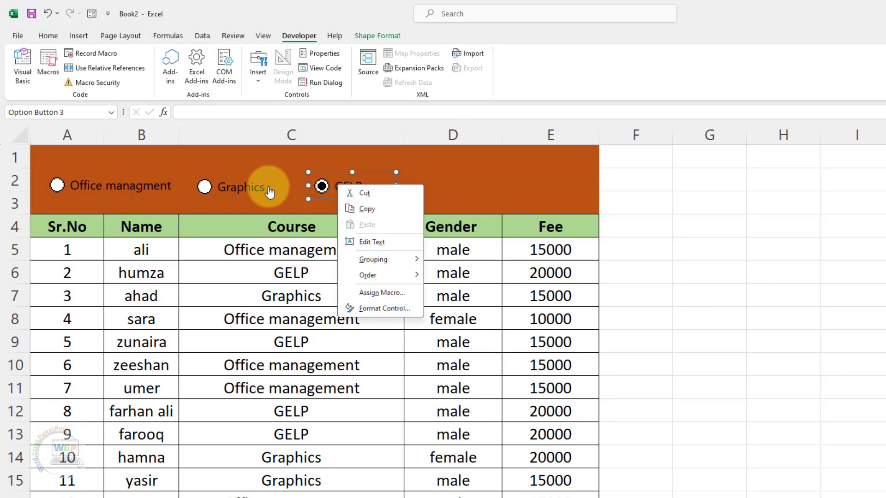
{"action": "right_click", "coordinate": [235, 187], "text": "ctrl"}
{"action": "left_click", "coordinate": [121, 185], "text": "ctrl"}
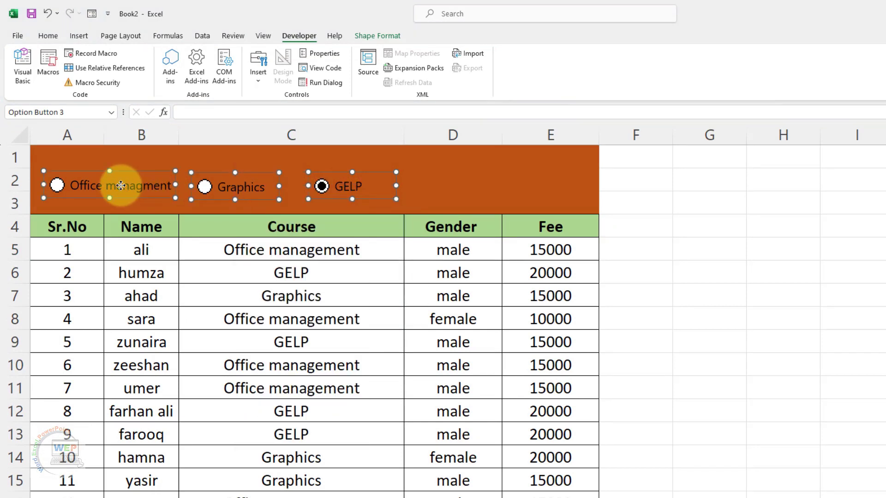
{"action": "right_click", "coordinate": [121, 186]}
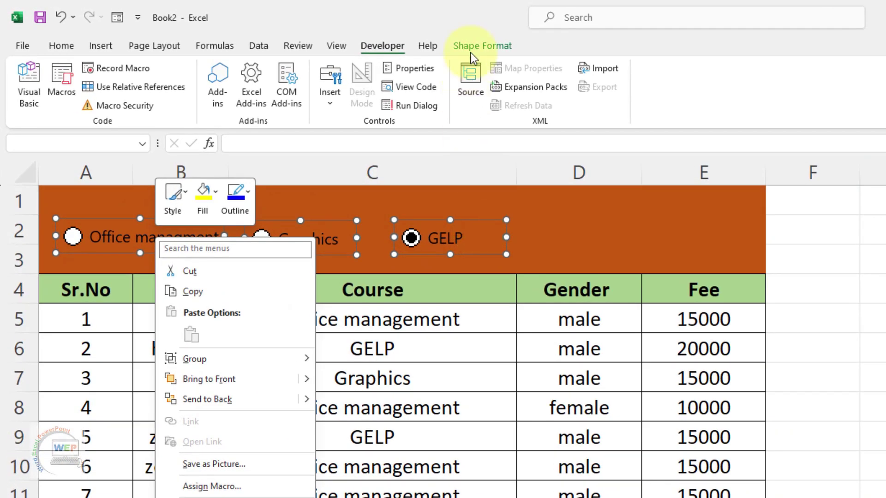
{"action": "left_click", "coordinate": [500, 49]}
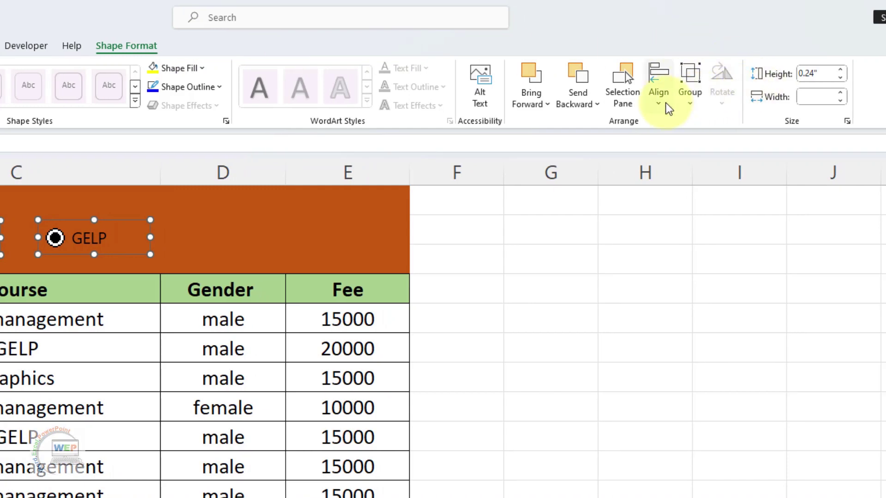
{"action": "left_click", "coordinate": [660, 98]}
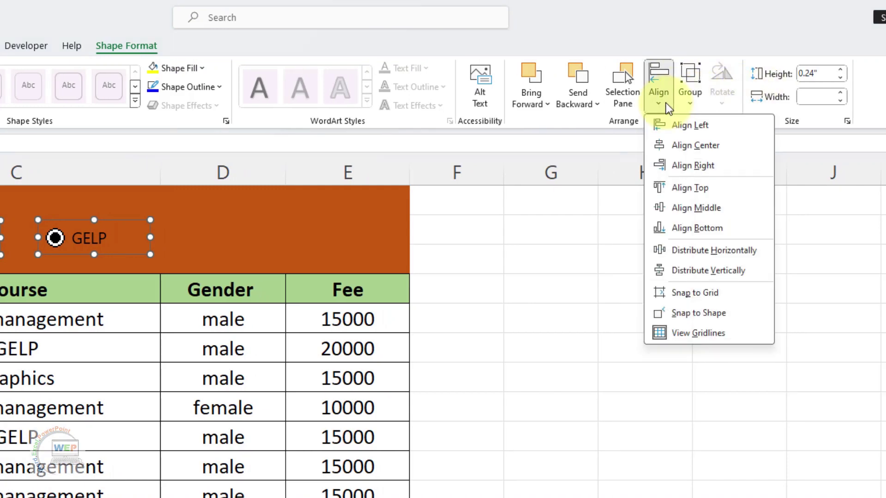
{"action": "left_click", "coordinate": [723, 258]}
{"action": "left_click", "coordinate": [71, 233]}
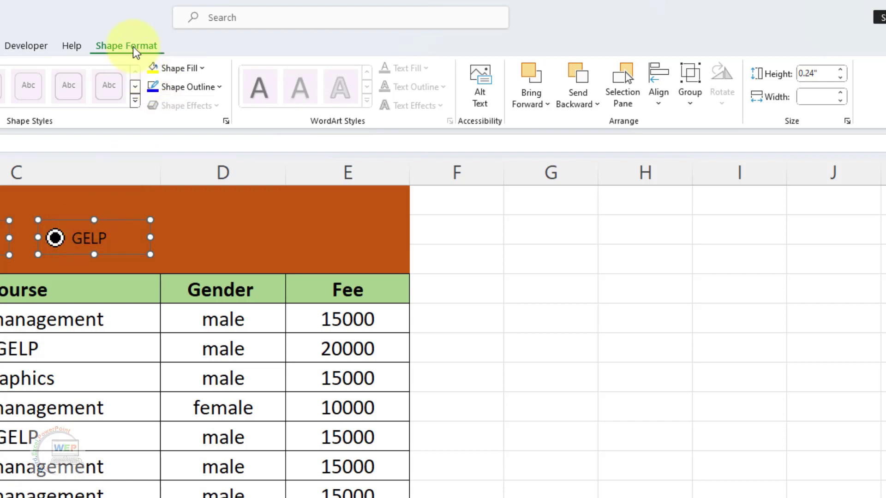
Align the buttons on their middles and move them right to the header's centre
{"action": "left_click", "coordinate": [661, 108]}
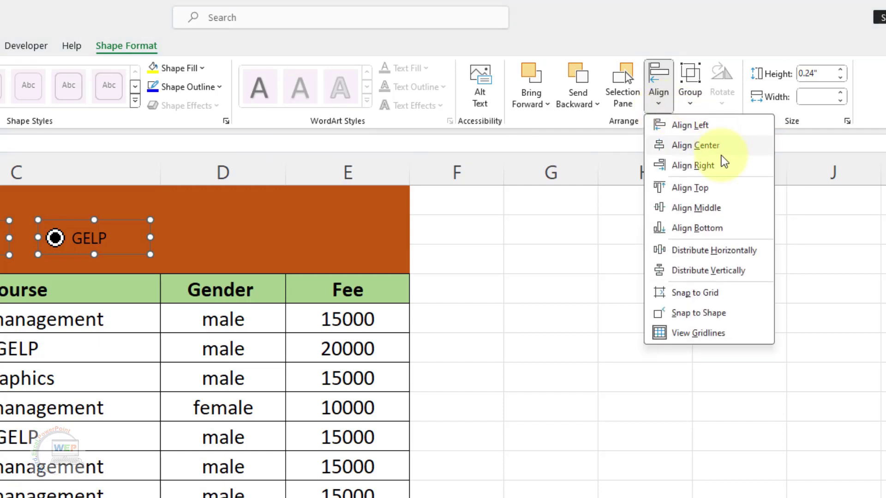
{"action": "left_click", "coordinate": [714, 210]}
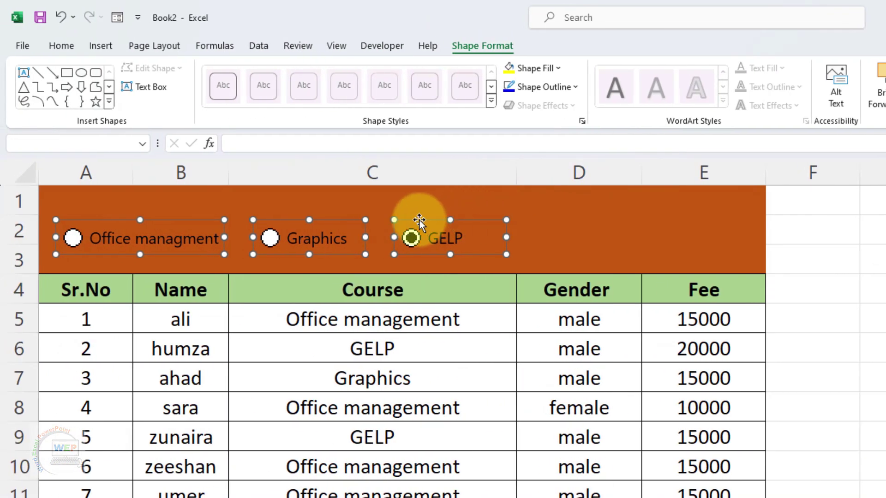
{"action": "left_click", "coordinate": [476, 222]}
{"action": "mouse_move", "coordinate": [476, 221]}
{"action": "left_mouse_down"}
{"action": "mouse_move", "coordinate": [557, 219]}
{"action": "mouse_move", "coordinate": [542, 219]}
{"action": "left_mouse_up"}
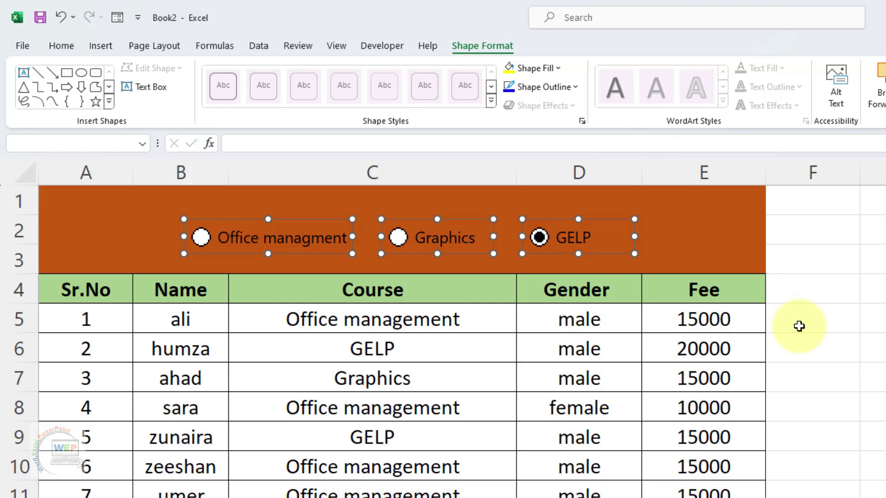
{"action": "left_click", "coordinate": [462, 341]}
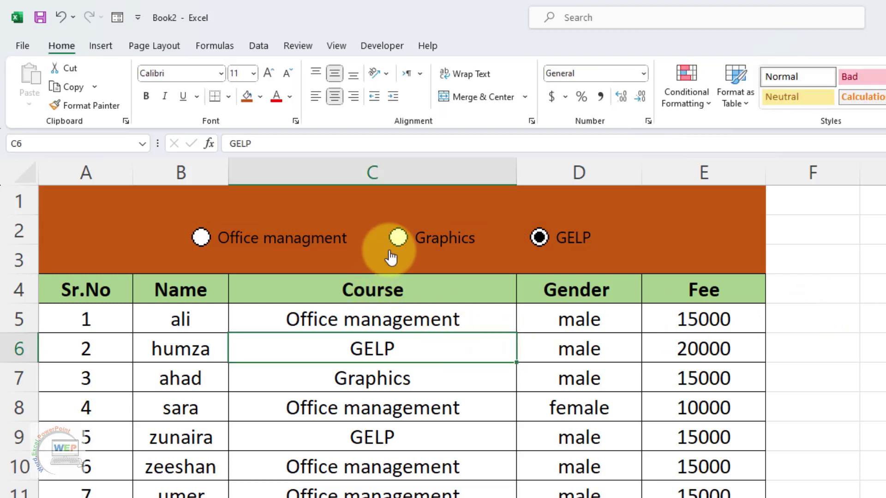
In Format Control, set the Office managment button to Unchecked with cell link $A$1
{"action": "left_click", "coordinate": [398, 238]}
{"action": "left_click", "coordinate": [202, 238]}
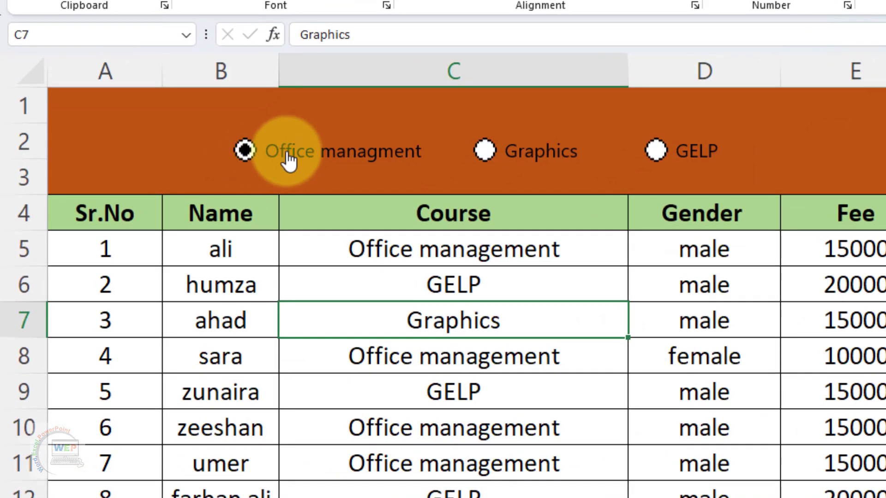
{"action": "right_click", "coordinate": [289, 155]}
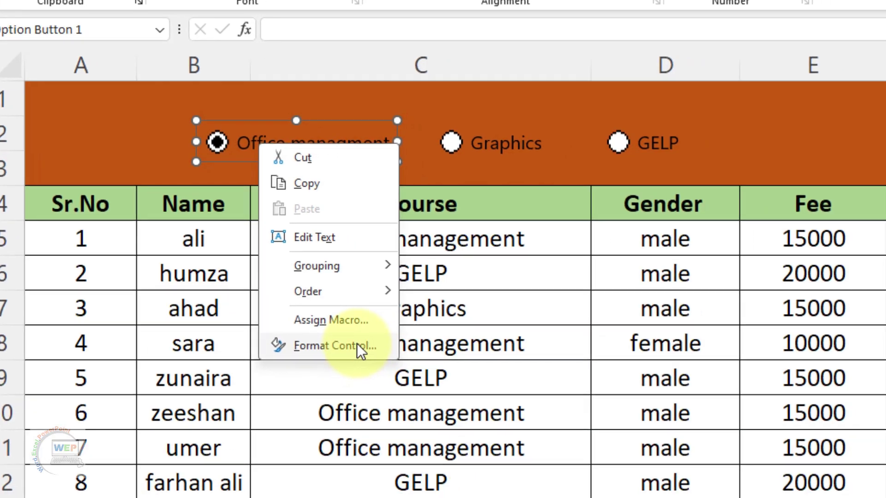
{"action": "left_click", "coordinate": [387, 359]}
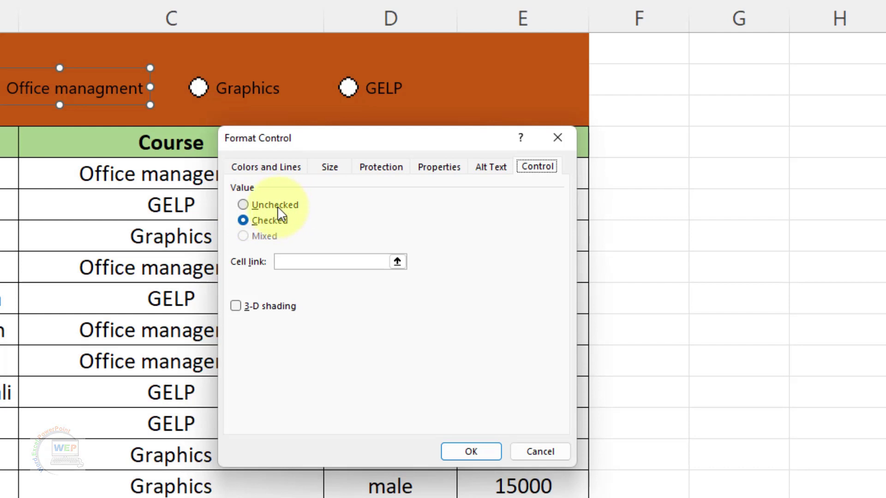
{"action": "left_click", "coordinate": [245, 205]}
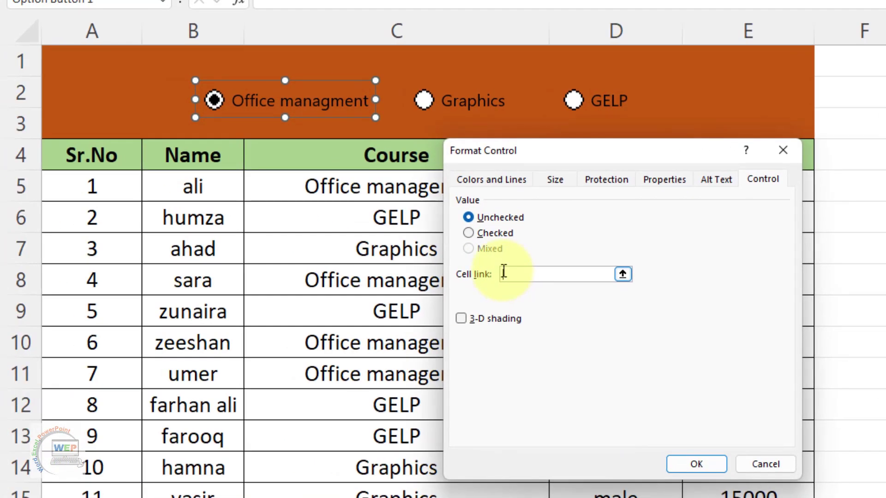
{"action": "left_click", "coordinate": [286, 262]}
{"action": "left_click", "coordinate": [77, 60]}
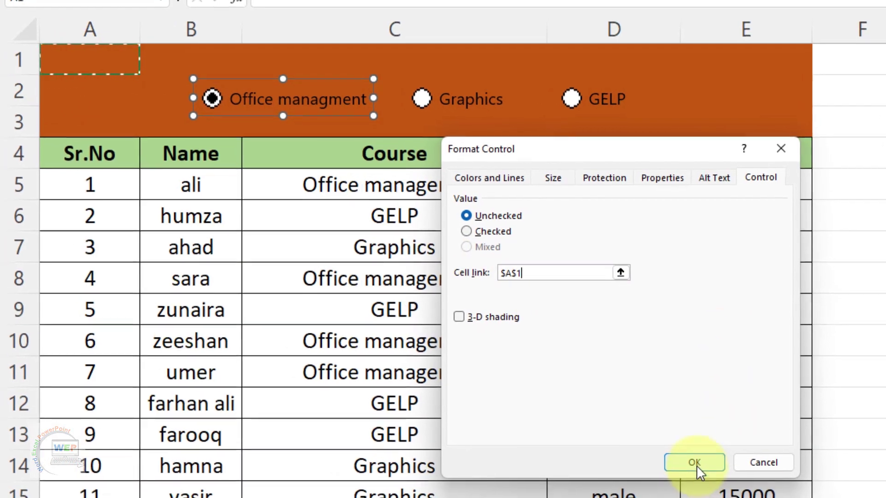
{"action": "left_click", "coordinate": [696, 464]}
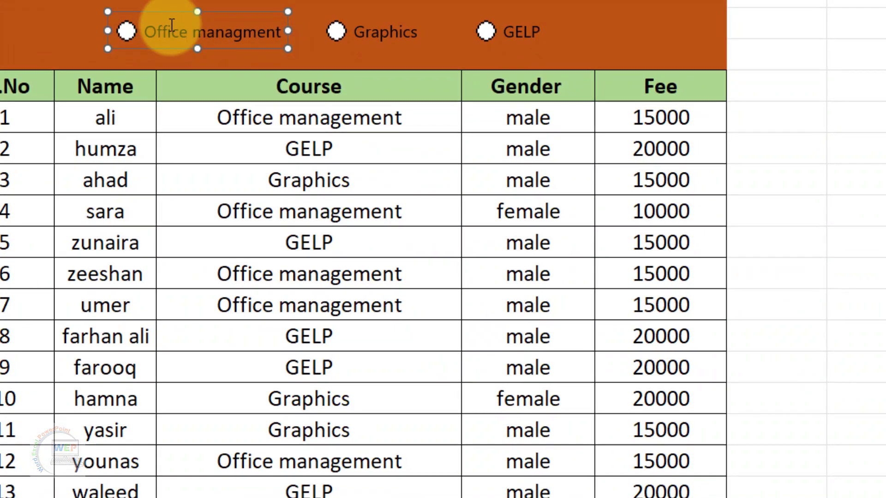
Choose Office managment, Graphics and GELP in turn, watching A1 show 1, 2 and 3
{"action": "left_click", "coordinate": [139, 37]}
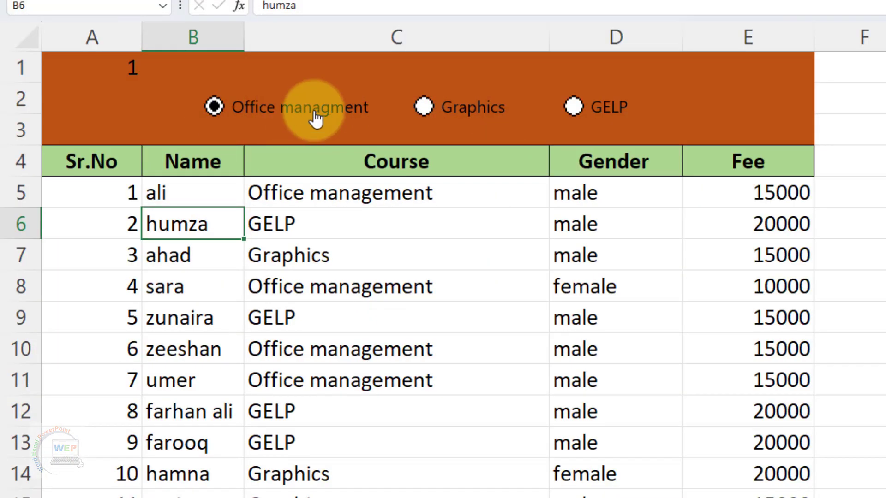
{"action": "left_click", "coordinate": [427, 110]}
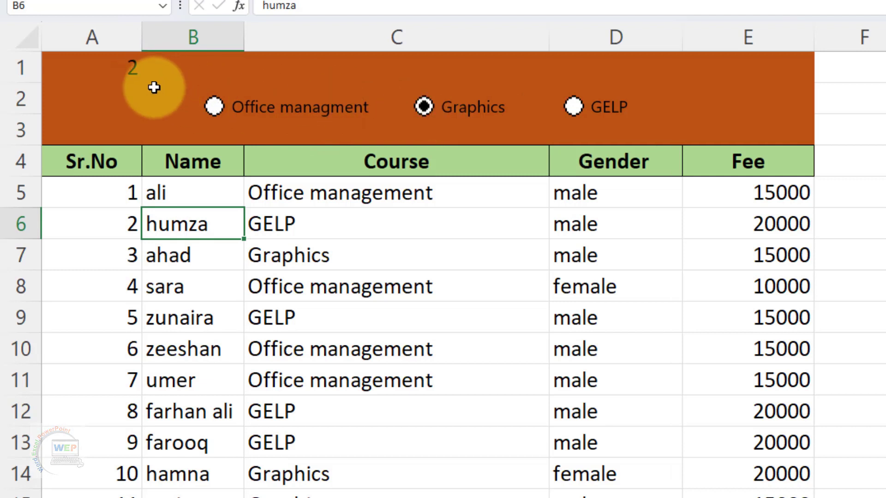
{"action": "left_click", "coordinate": [573, 108]}
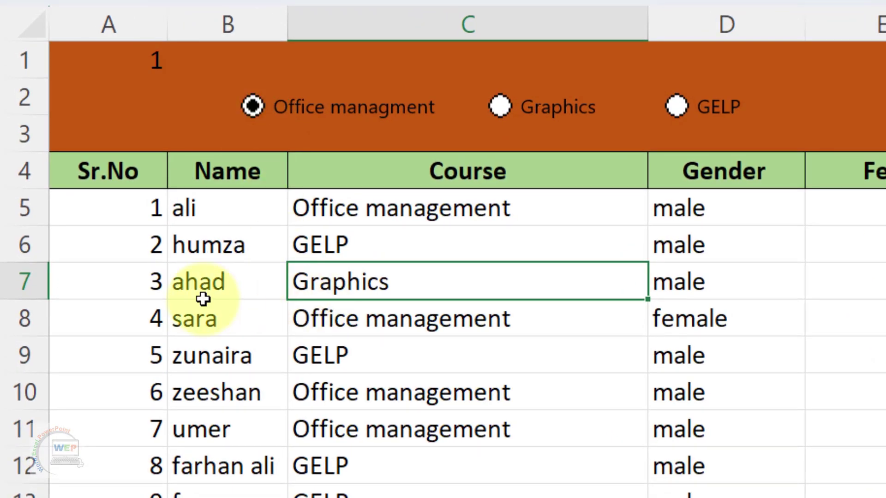
{"action": "left_click", "coordinate": [230, 294]}
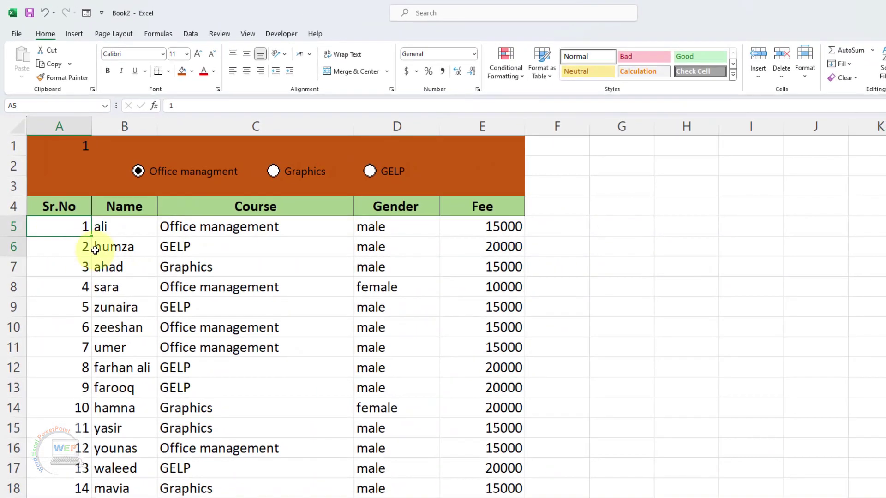
Select A5:E14 and start a New Rule of type 'Use a formula to determine which cells to format'
{"action": "mouse_move", "coordinate": [74, 231]}
{"action": "left_mouse_down"}
{"action": "mouse_move", "coordinate": [455, 428]}
{"action": "mouse_move", "coordinate": [481, 483]}
{"action": "left_mouse_up"}
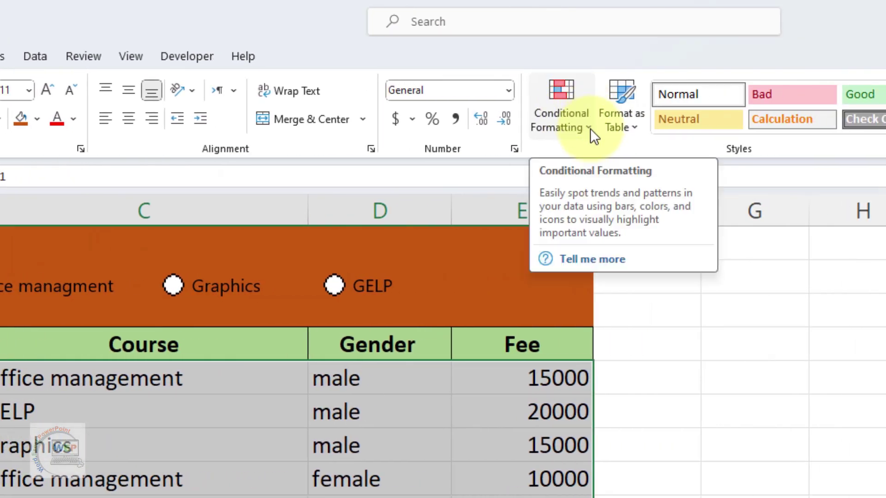
{"action": "left_click", "coordinate": [590, 129]}
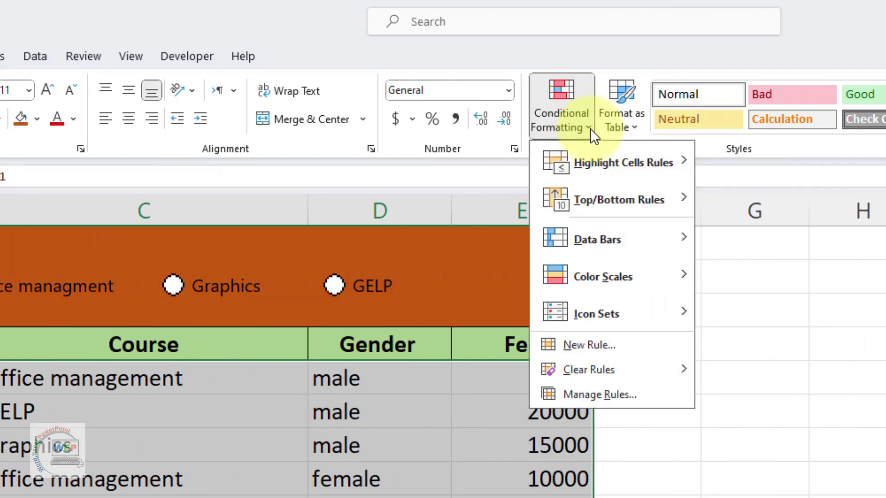
{"action": "left_click", "coordinate": [588, 347]}
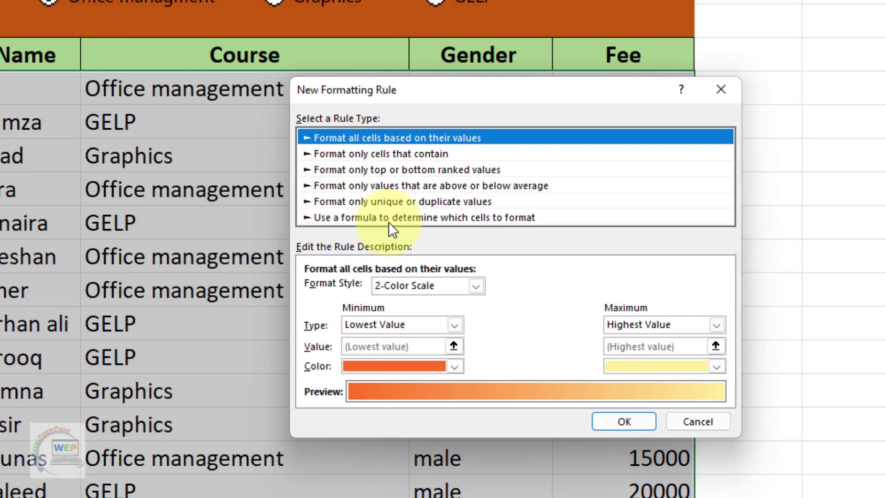
{"action": "left_click", "coordinate": [482, 217]}
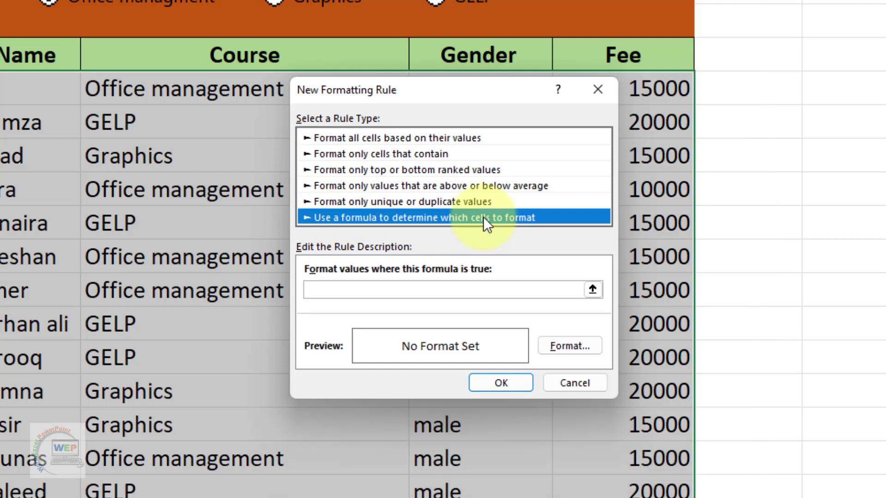
Enter the rule formula =and($C5="Office management",$A$1=1) for the course table rows
{"action": "left_click", "coordinate": [387, 294]}
{"action": "left_click_drag", "start_coordinate": [480, 89], "coordinate": [584, 90]}
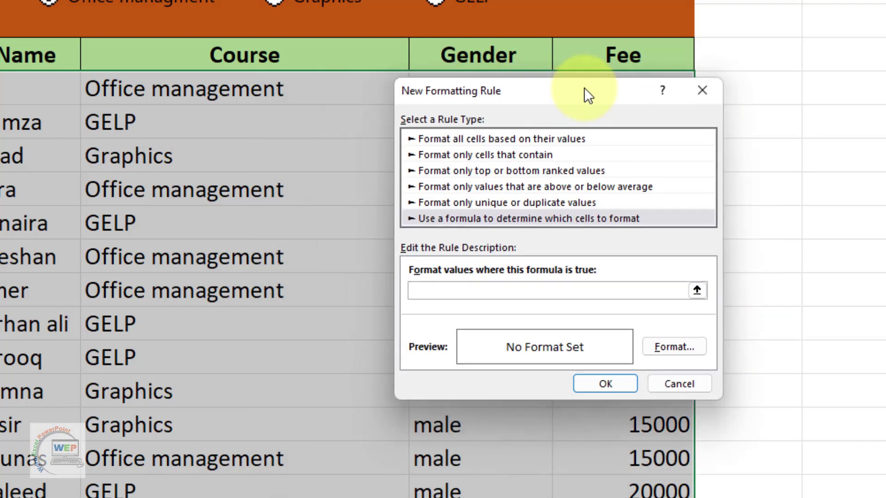
{"action": "type", "text": "="}
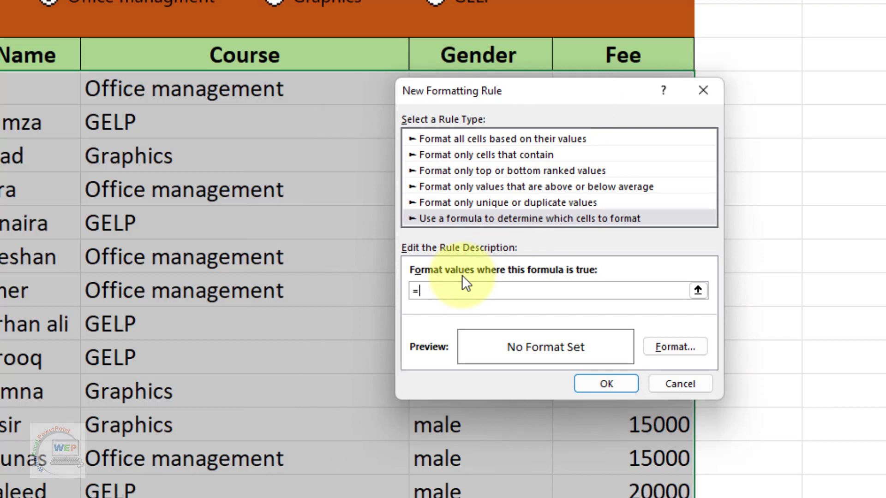
{"action": "type", "text": "and("}
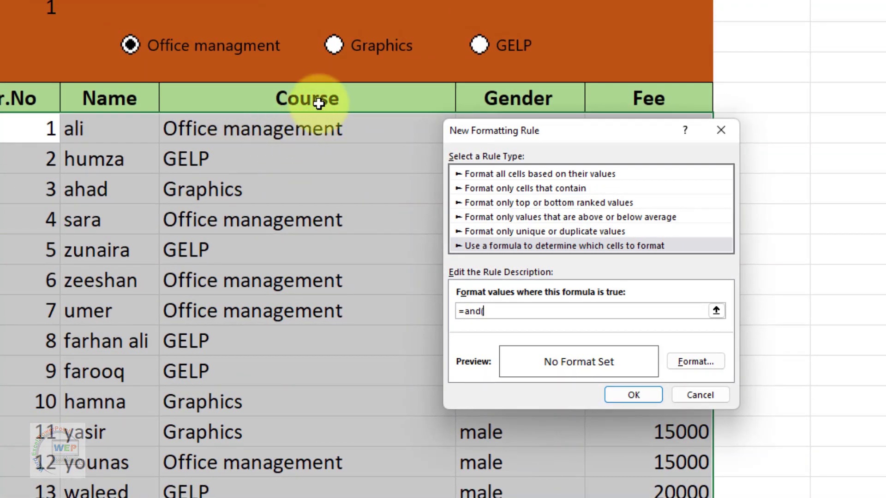
{"action": "left_click", "coordinate": [277, 130]}
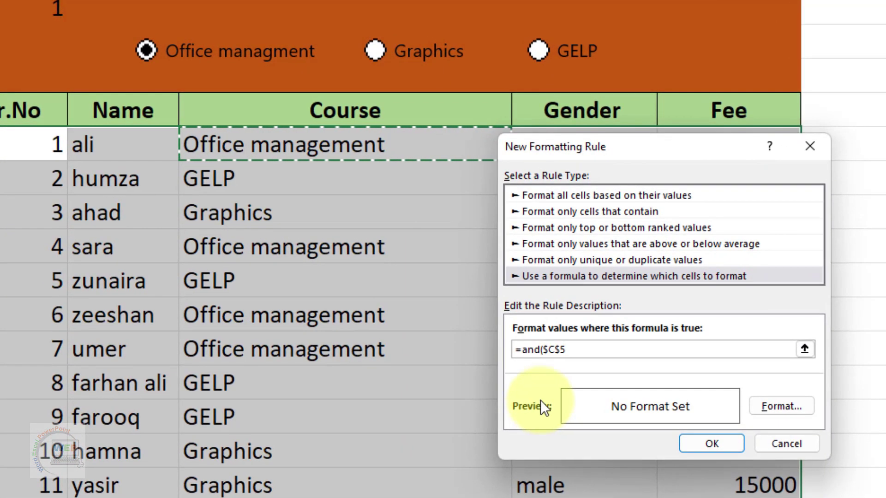
{"action": "left_click", "coordinate": [560, 350]}
{"action": "key", "text": "BackSpace"}
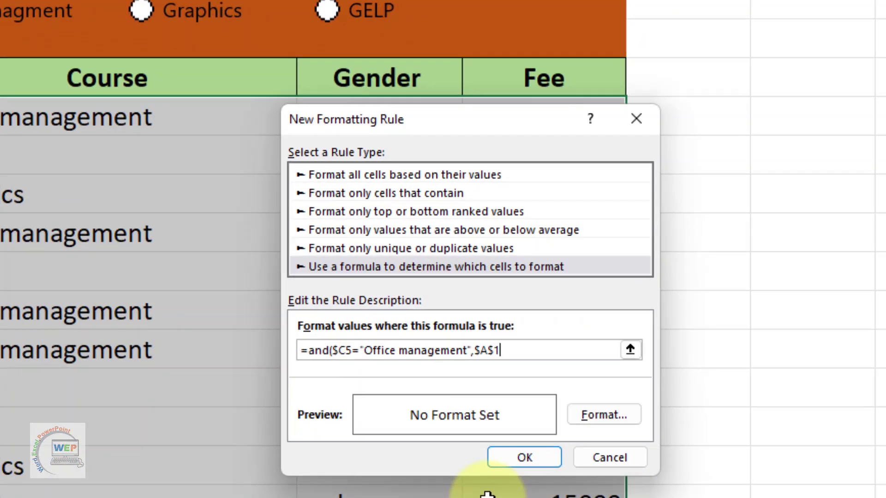
{"action": "type", "text": "=1"}
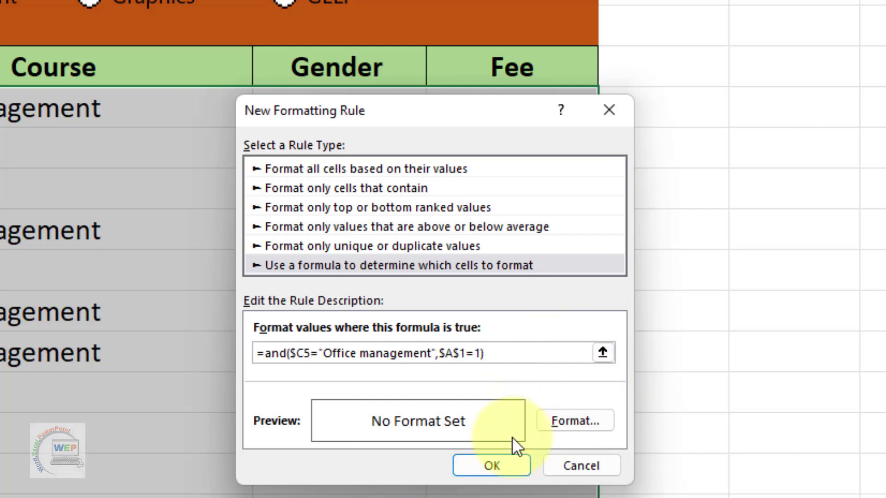
Give the Office management rule a light orange fill and save the rule
{"action": "left_click", "coordinate": [574, 422]}
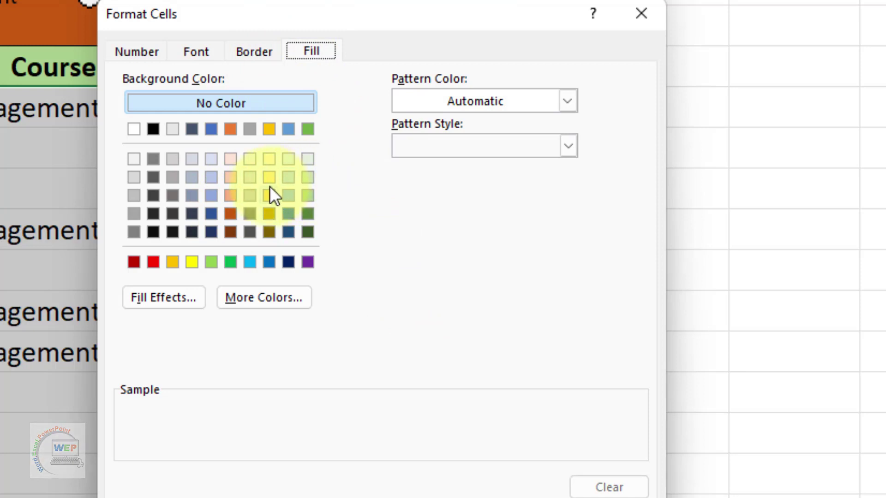
{"action": "left_click", "coordinate": [230, 196]}
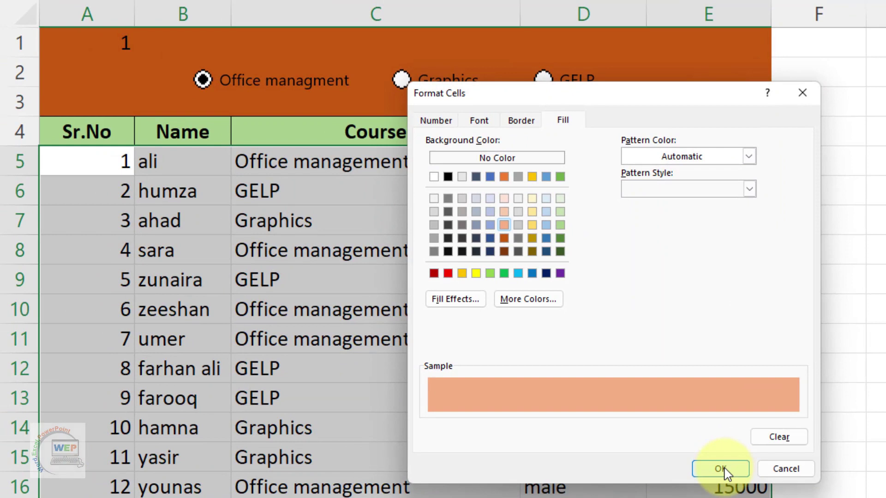
{"action": "left_click", "coordinate": [723, 469]}
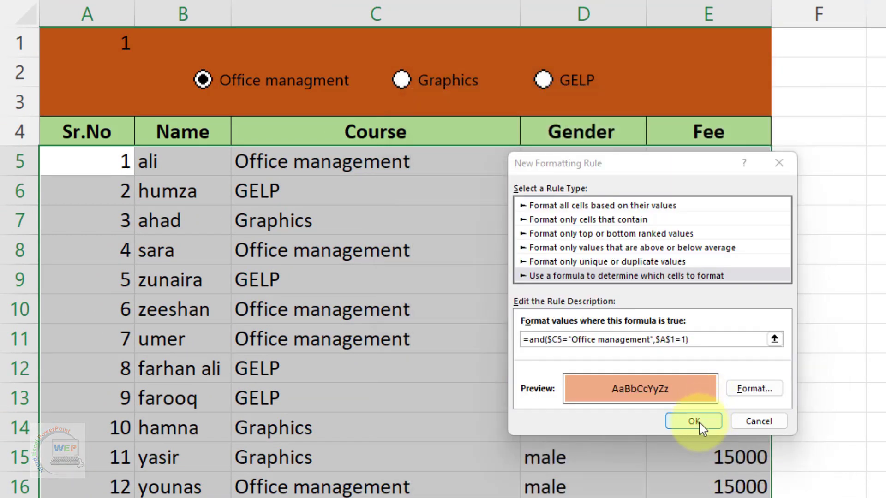
{"action": "left_click", "coordinate": [699, 425]}
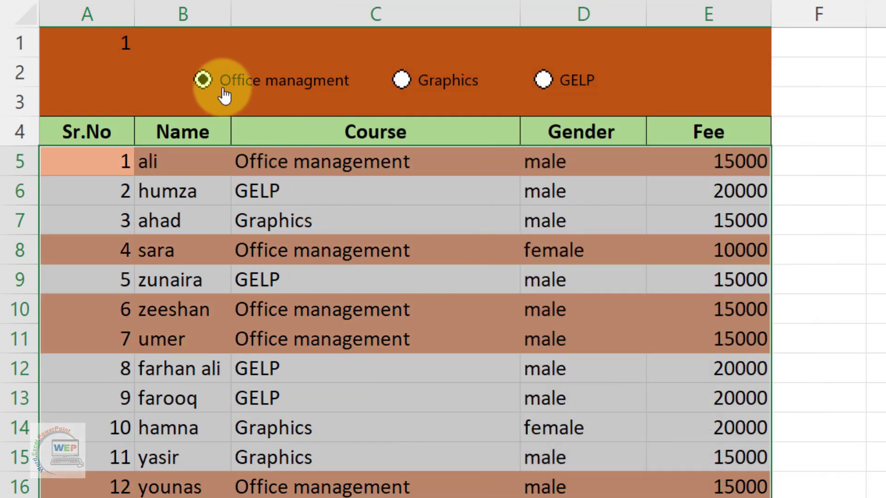
{"action": "left_click", "coordinate": [242, 224]}
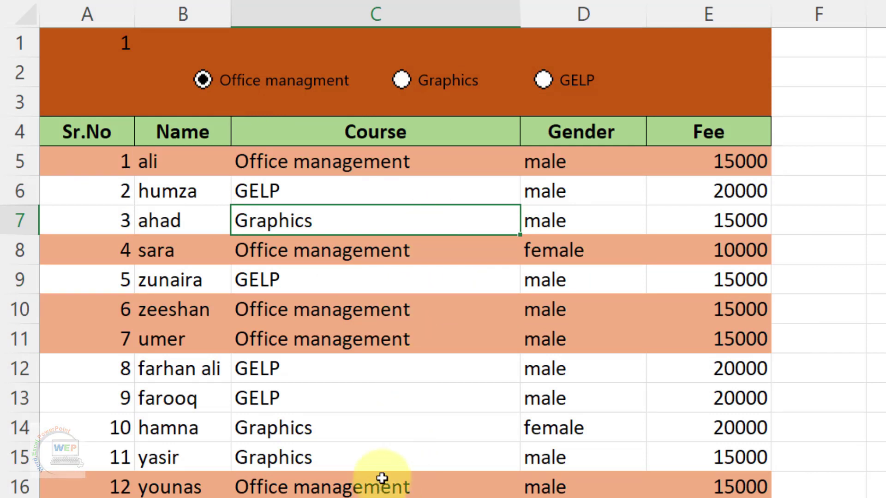
{"action": "left_click", "coordinate": [401, 80]}
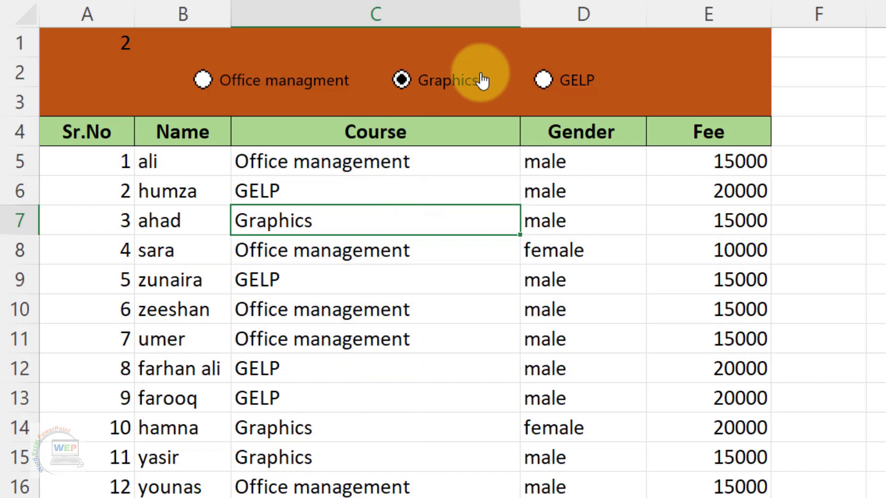
{"action": "left_click", "coordinate": [543, 82]}
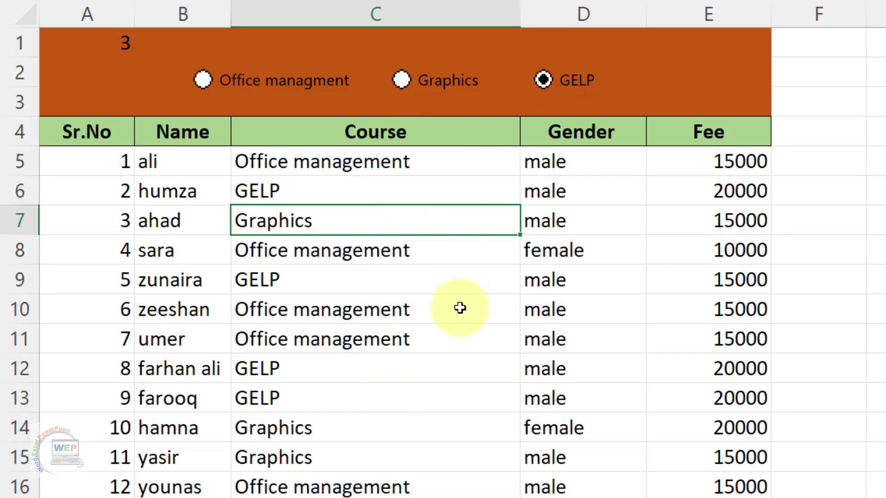
{"action": "left_click", "coordinate": [460, 308]}
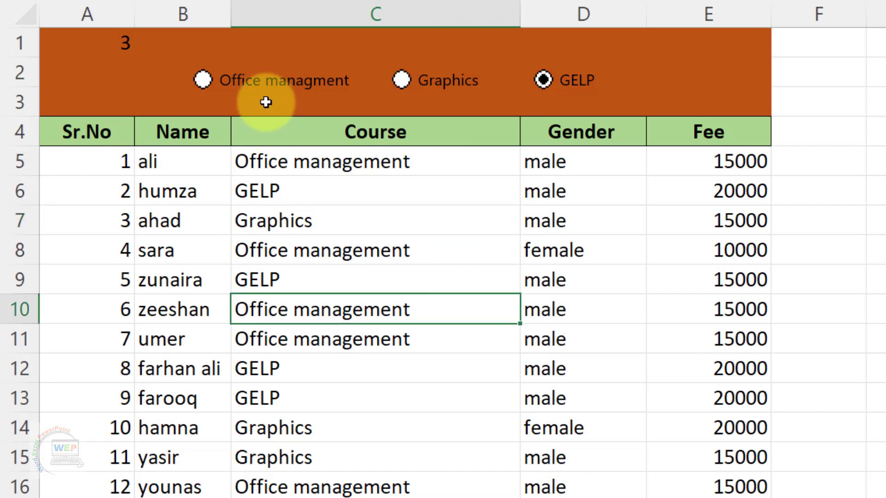
{"action": "left_click", "coordinate": [203, 81]}
{"action": "left_click", "coordinate": [255, 211]}
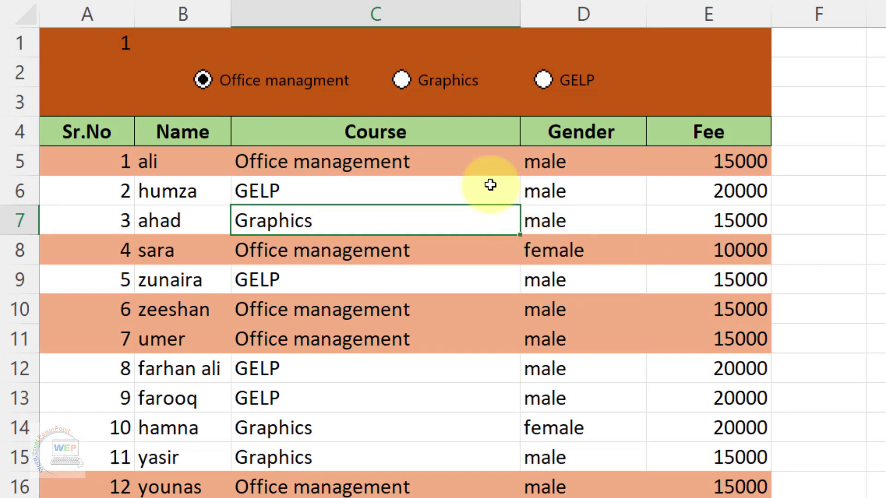
{"action": "left_click", "coordinate": [435, 86]}
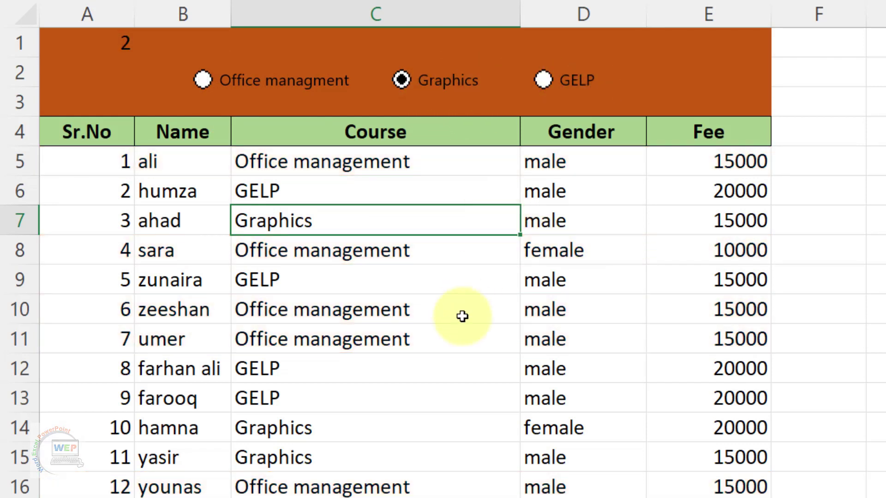
{"action": "left_click", "coordinate": [463, 317]}
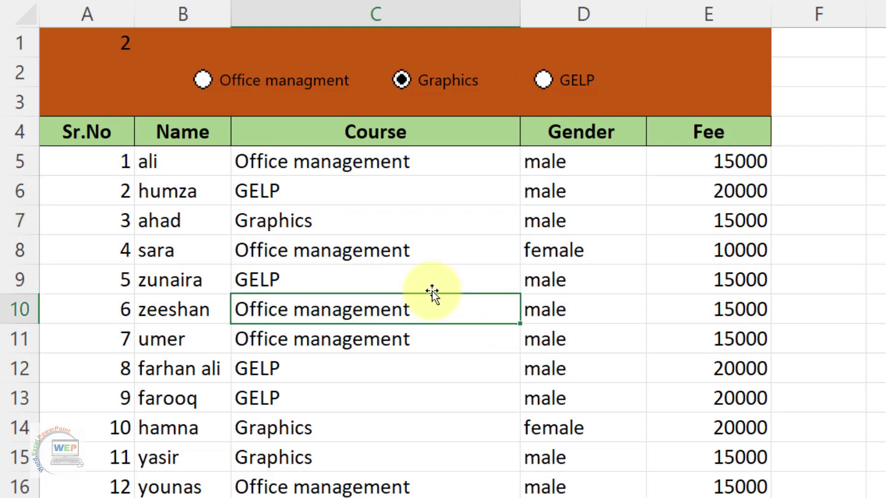
{"action": "left_click", "coordinate": [203, 81]}
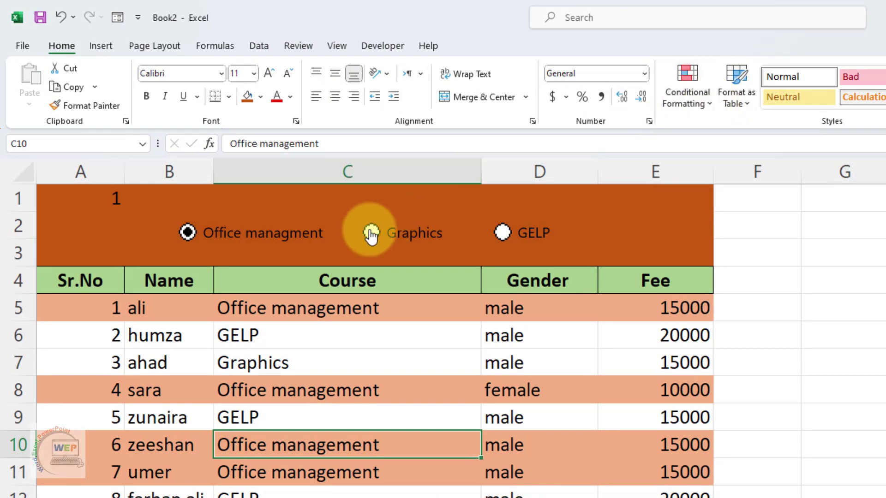
{"action": "left_click", "coordinate": [713, 110]}
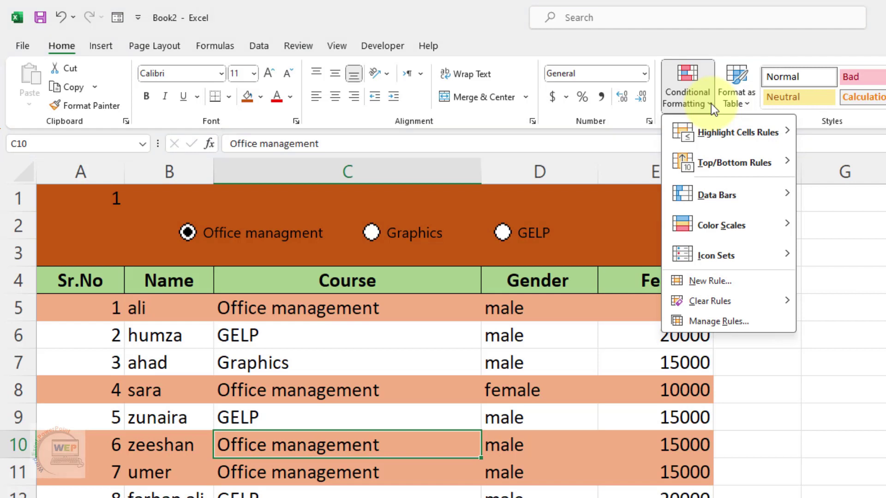
{"action": "left_click", "coordinate": [719, 321]}
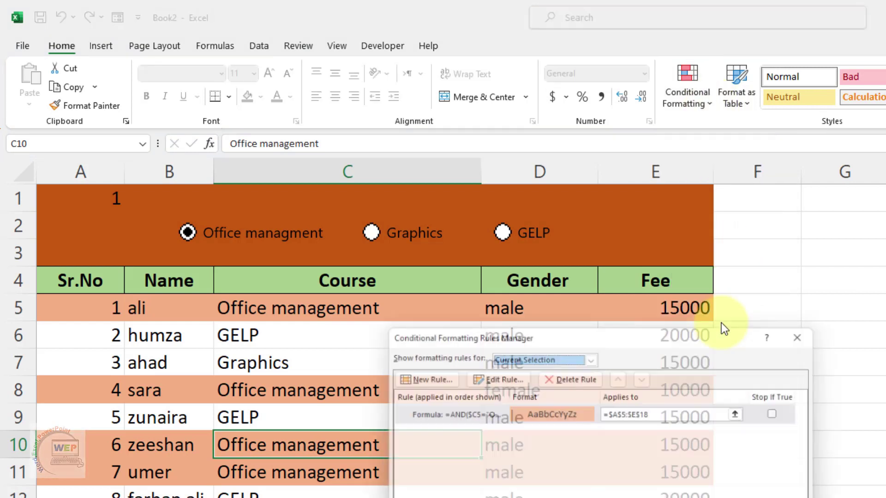
{"action": "left_click", "coordinate": [500, 378]}
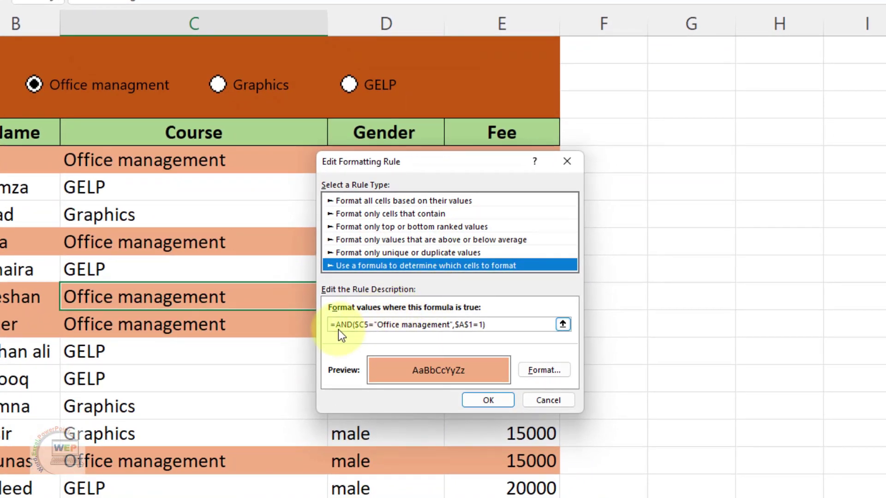
{"action": "left_click_drag", "start_coordinate": [499, 326], "coordinate": [330, 324]}
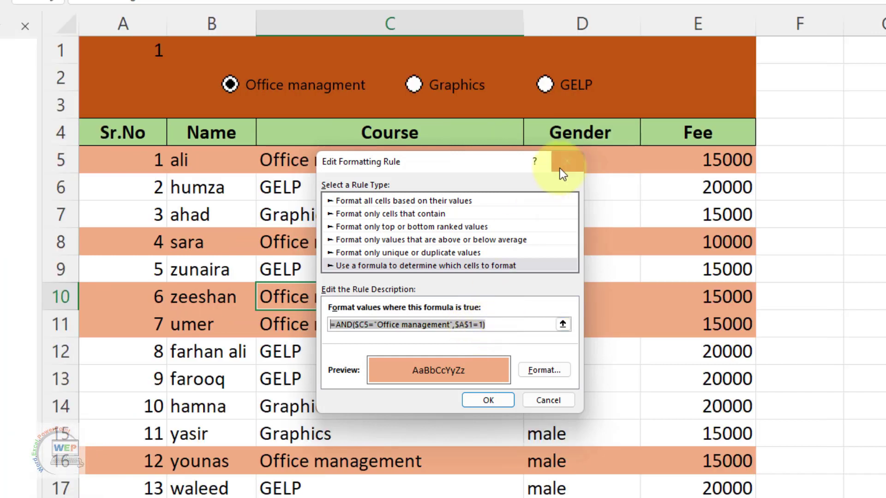
{"action": "left_click", "coordinate": [566, 162]}
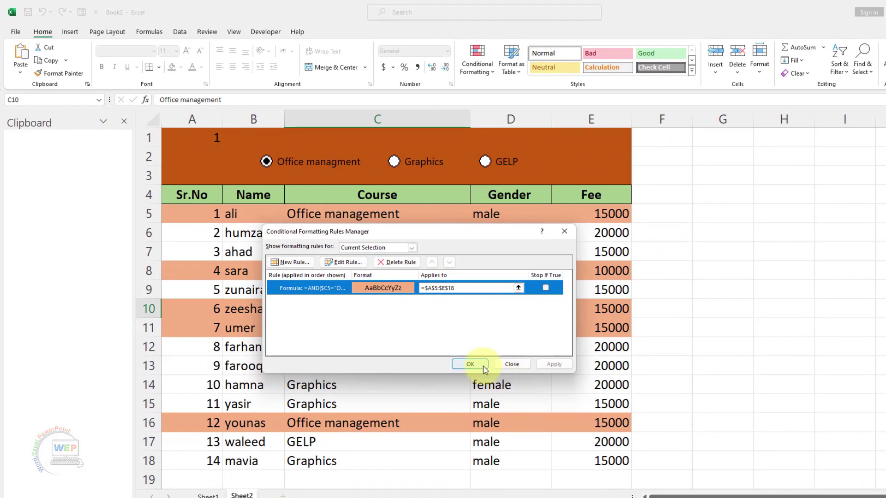
{"action": "left_click", "coordinate": [470, 364]}
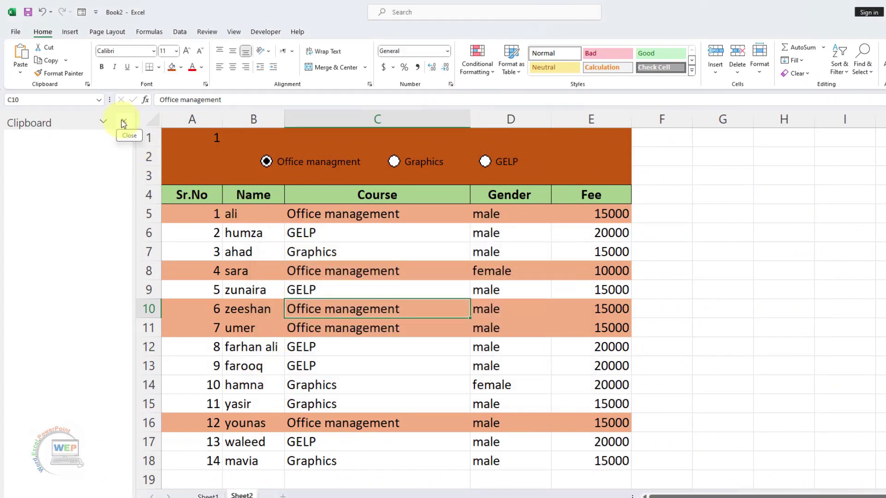
With Graphics chosen, select the table's data rows and start a new formula-based rule
{"action": "left_click", "coordinate": [123, 121]}
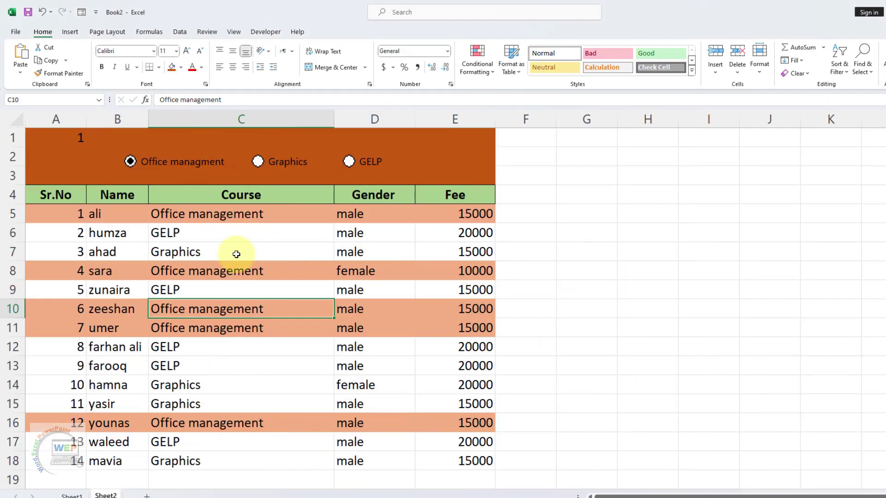
{"action": "left_click", "coordinate": [258, 161]}
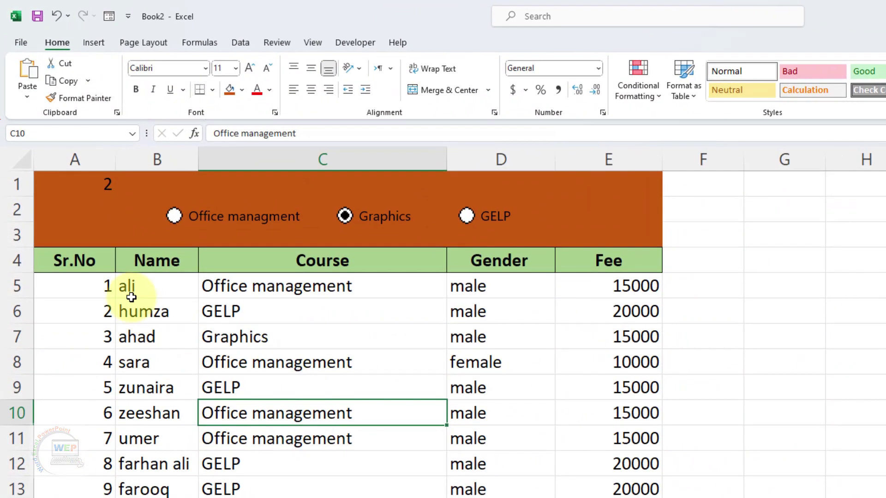
{"action": "left_click_drag", "start_coordinate": [78, 217], "coordinate": [337, 319]}
{"action": "left_click_drag", "start_coordinate": [445, 419], "coordinate": [637, 497]}
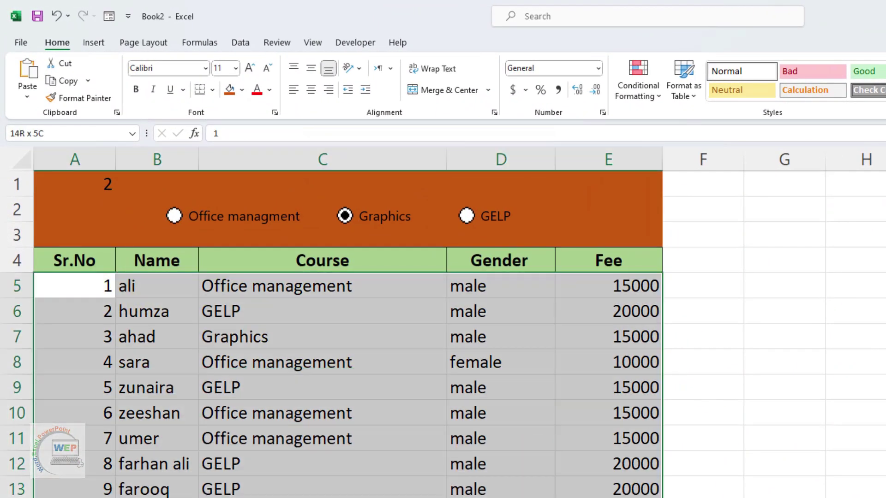
{"action": "left_click", "coordinate": [660, 97]}
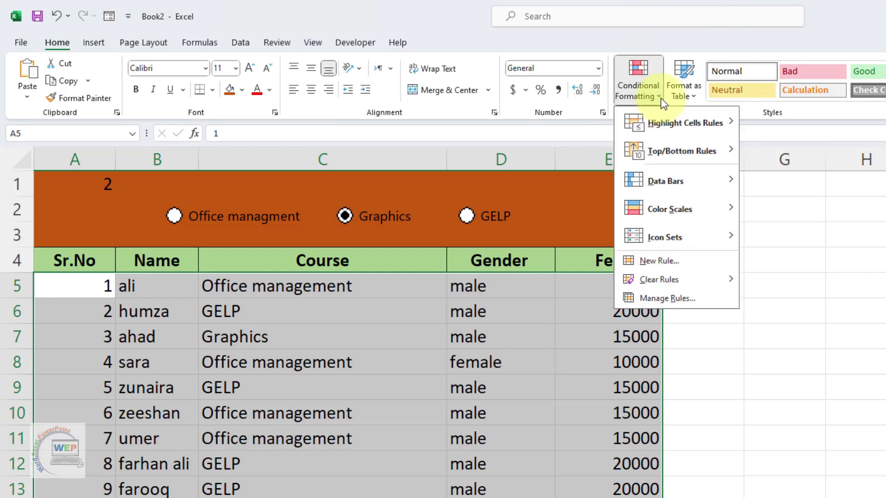
{"action": "left_click", "coordinate": [666, 261]}
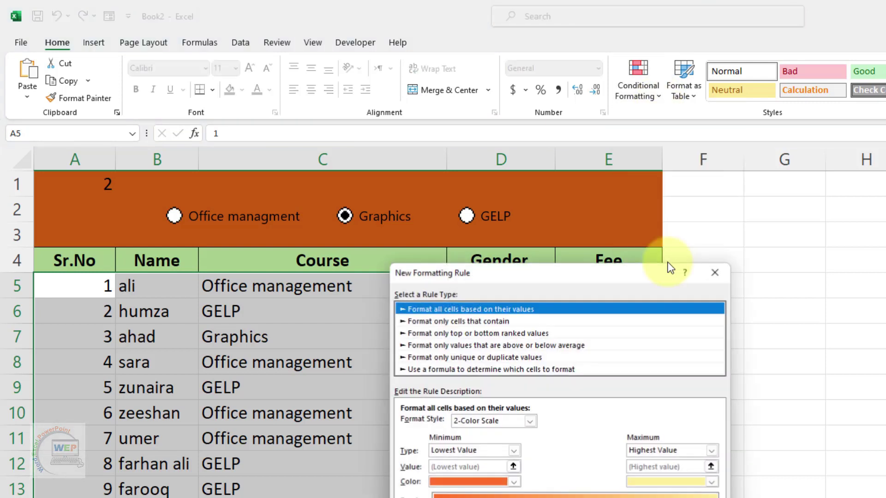
{"action": "left_click", "coordinate": [428, 370]}
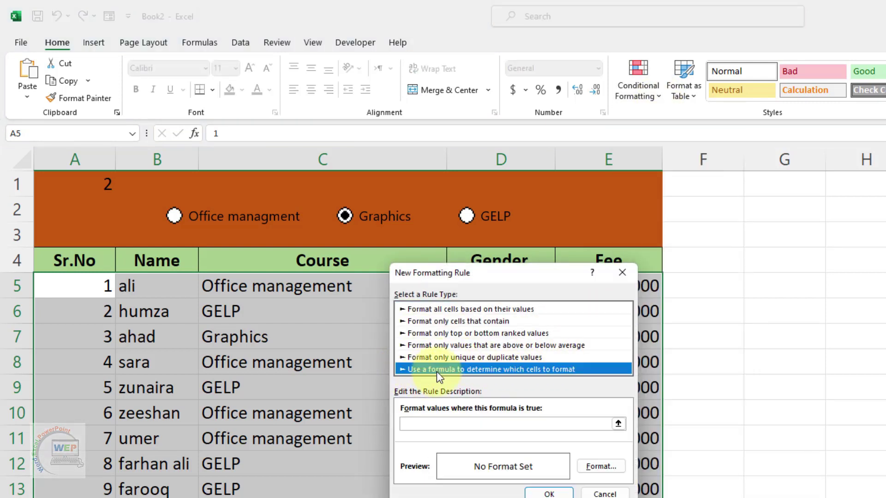
{"action": "left_click", "coordinate": [465, 422]}
Enter the rule formula =AND($C5="Graphics",$A$1=2)
{"action": "type", "text": "=AND($C5=\"Office management\",$A$1=1)"}
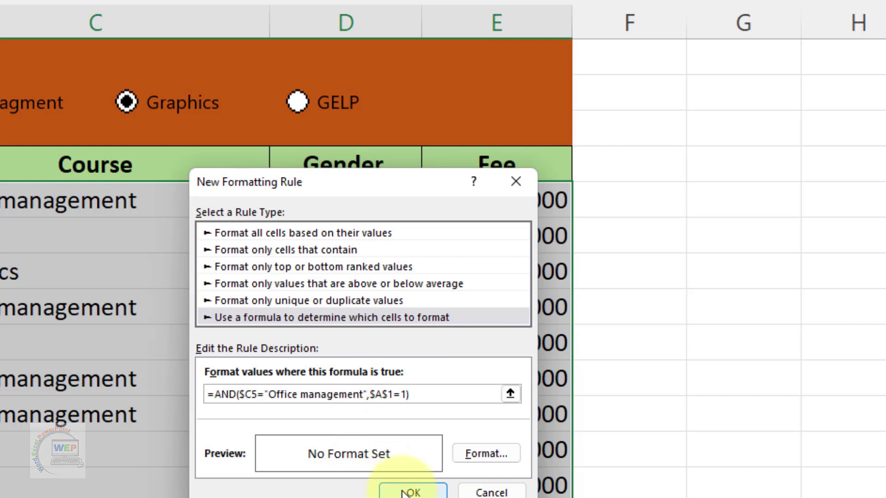
{"action": "key", "text": "BackSpace"}
{"action": "key", "text": "BackSpace"}
{"action": "key", "text": "BackSpace"}
{"action": "key", "text": "BackSpace"}
{"action": "key", "text": "BackSpace"}
{"action": "key", "text": "BackSpace"}
{"action": "key", "text": "BackSpace"}
{"action": "key", "text": "BackSpace"}
{"action": "key", "text": "BackSpace"}
{"action": "key", "text": "BackSpace"}
{"action": "key", "text": "BackSpace"}
{"action": "key", "text": "BackSpace"}
{"action": "key", "text": "BackSpace"}
{"action": "key", "text": "BackSpace"}
{"action": "key", "text": "BackSpace"}
{"action": "key", "text": "BackSpace"}
{"action": "key", "text": "BackSpace"}
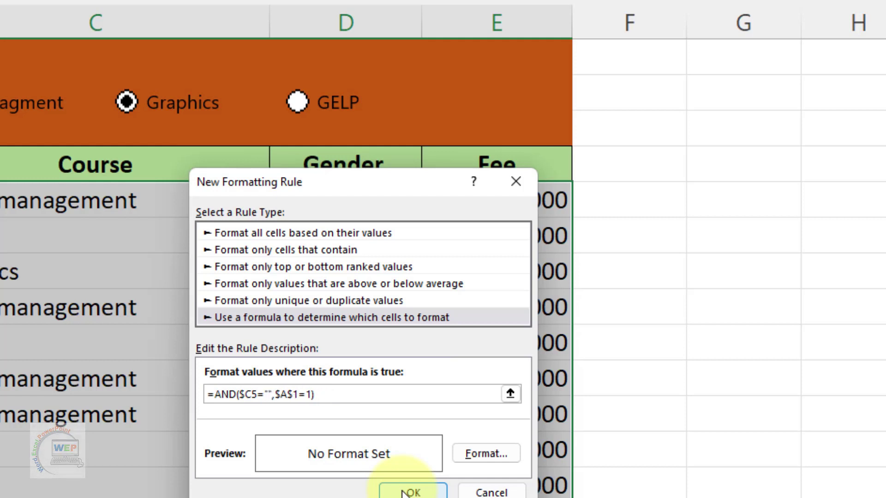
{"action": "type", "text": "Graphics\",$A$1=1"}
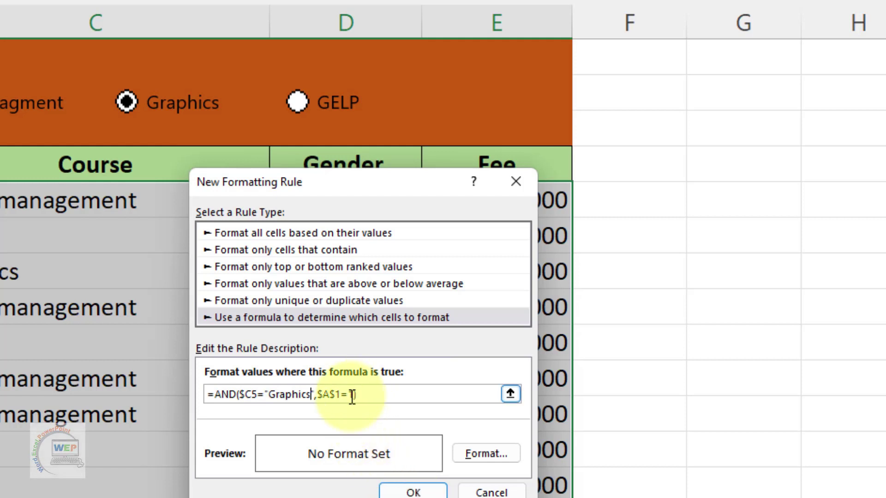
{"action": "type", "text": ")"}
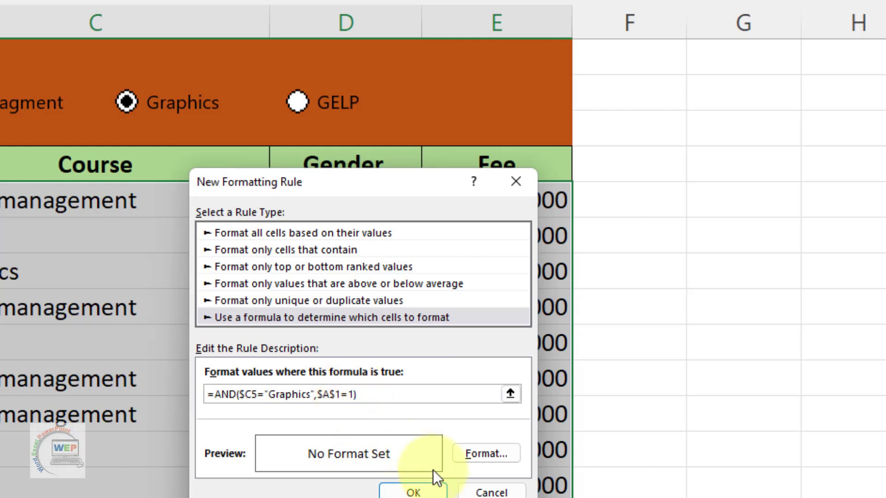
{"action": "key", "text": "BackSpace"}
{"action": "key", "text": "BackSpace"}
{"action": "type", "text": "2)"}
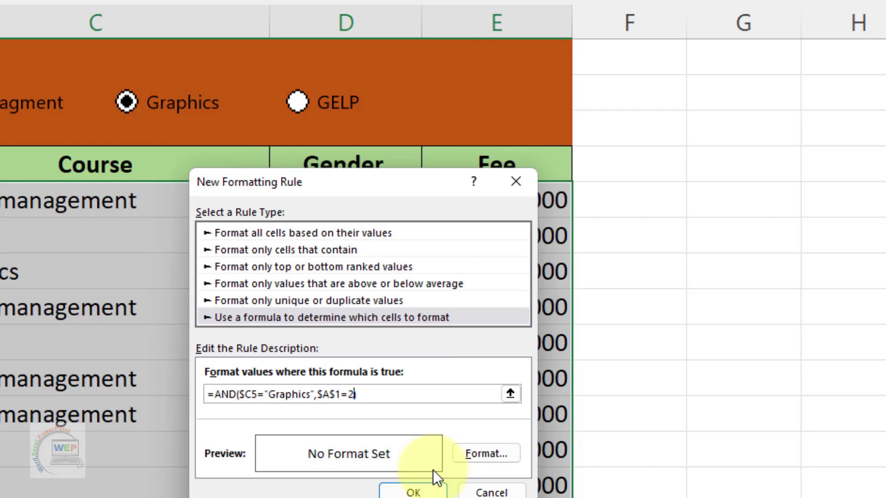
Give the Graphics rule a light green fill, apply it, then choose the GELP option
{"action": "left_click", "coordinate": [495, 456]}
{"action": "left_click", "coordinate": [364, 257]}
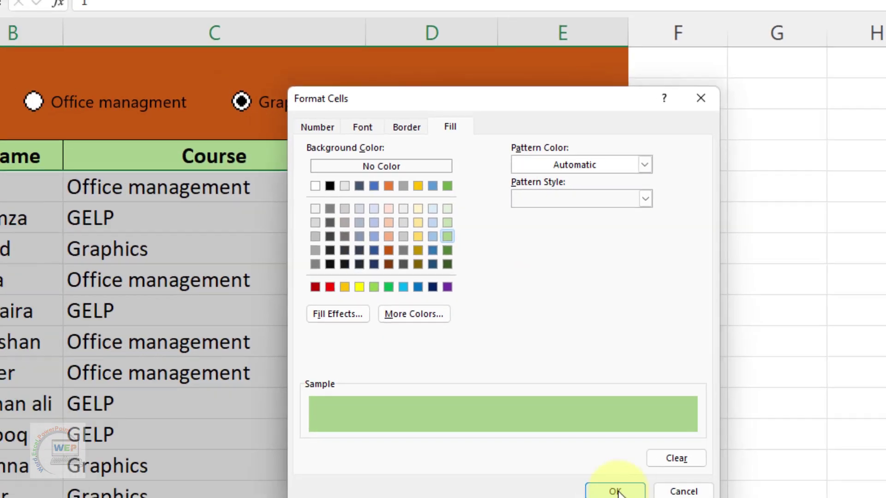
{"action": "left_click", "coordinate": [616, 491]}
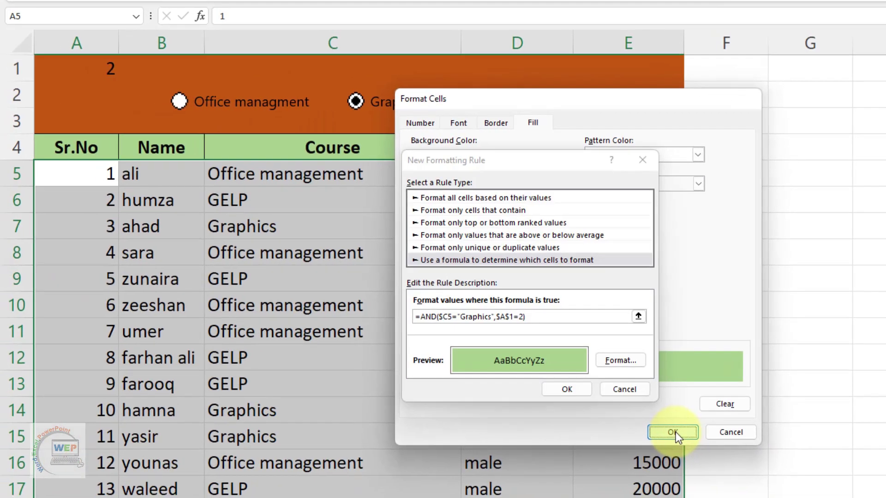
{"action": "left_click", "coordinate": [577, 389]}
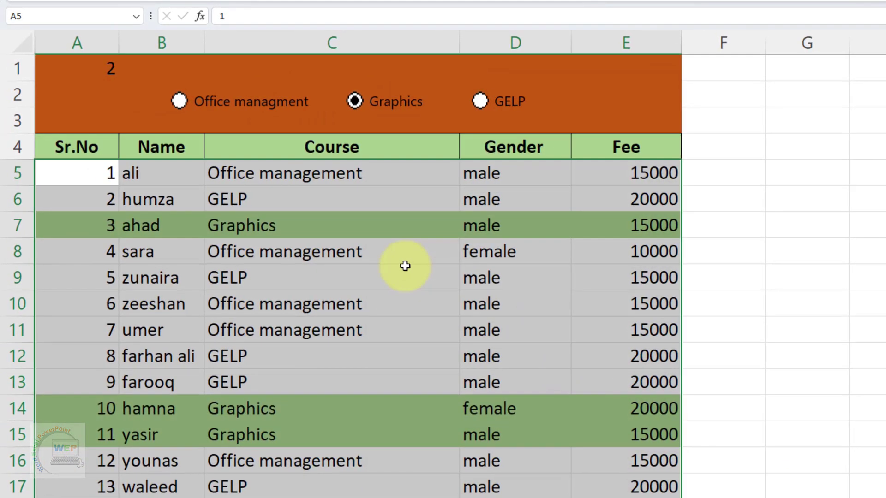
{"action": "left_click", "coordinate": [368, 277]}
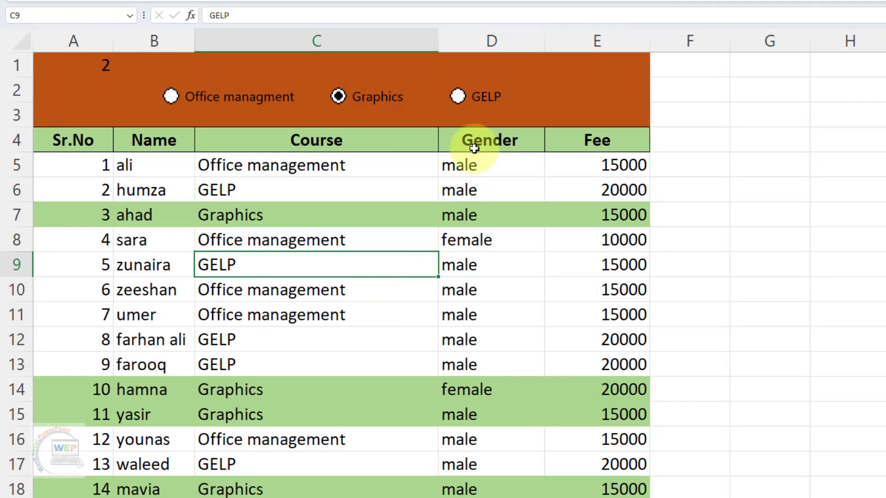
{"action": "left_click", "coordinate": [458, 97]}
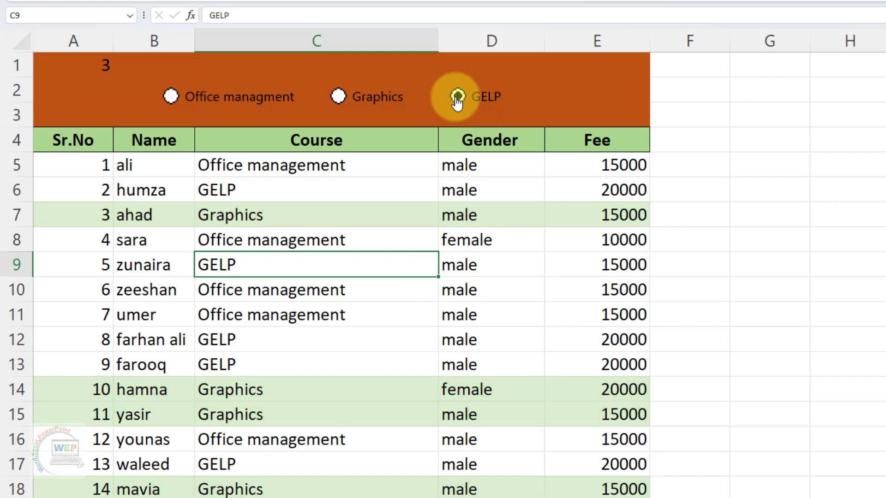
Select the table data and begin another formula-based conditional formatting rule
{"action": "left_click_drag", "start_coordinate": [79, 174], "coordinate": [620, 487]}
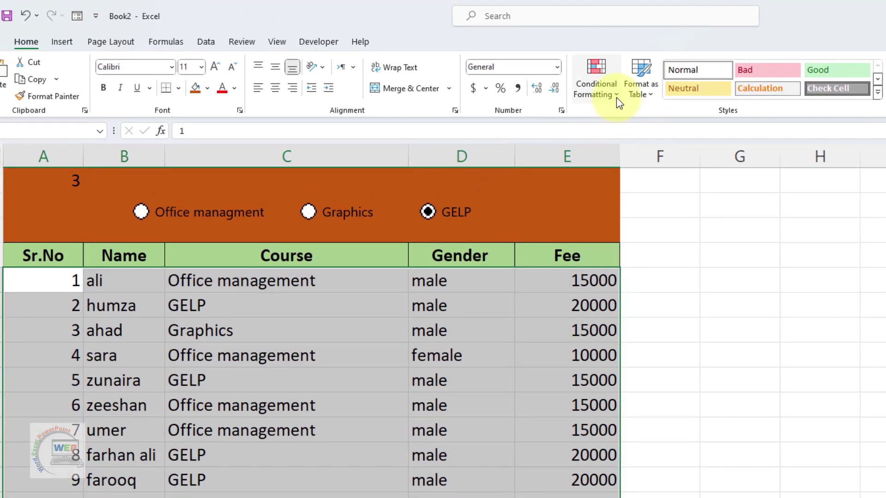
{"action": "left_click", "coordinate": [617, 98]}
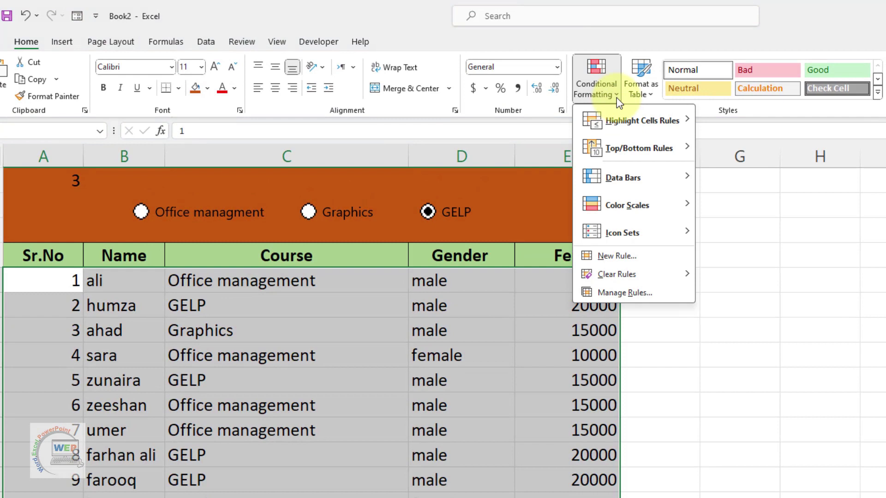
{"action": "left_click", "coordinate": [612, 257]}
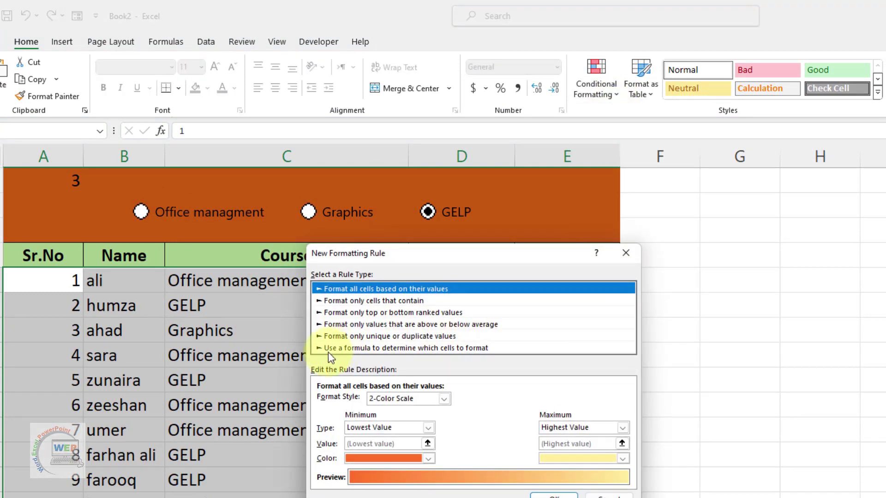
{"action": "left_click", "coordinate": [328, 347]}
{"action": "left_click", "coordinate": [366, 407]}
Enter the rule formula =AND($C5="Gelp",$A$1=3)
{"action": "type", "text": "=AND($C5=\"Office management\",$A$1=1)"}
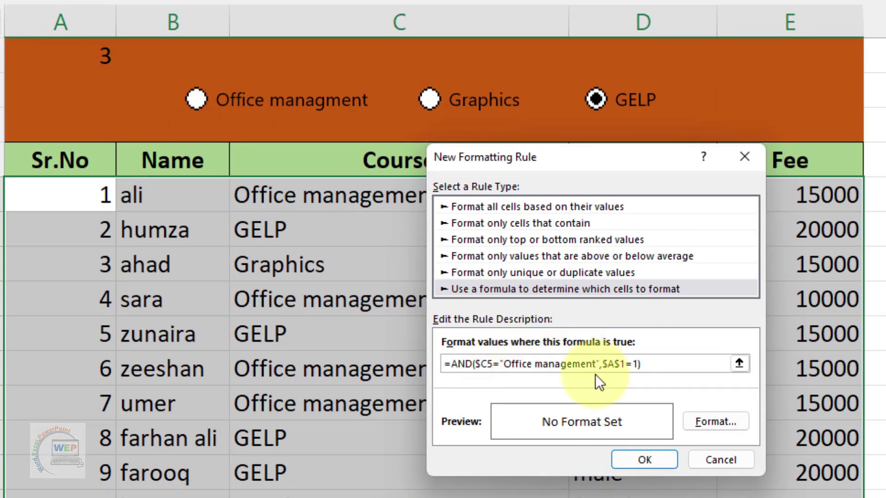
{"action": "left_click", "coordinate": [593, 364]}
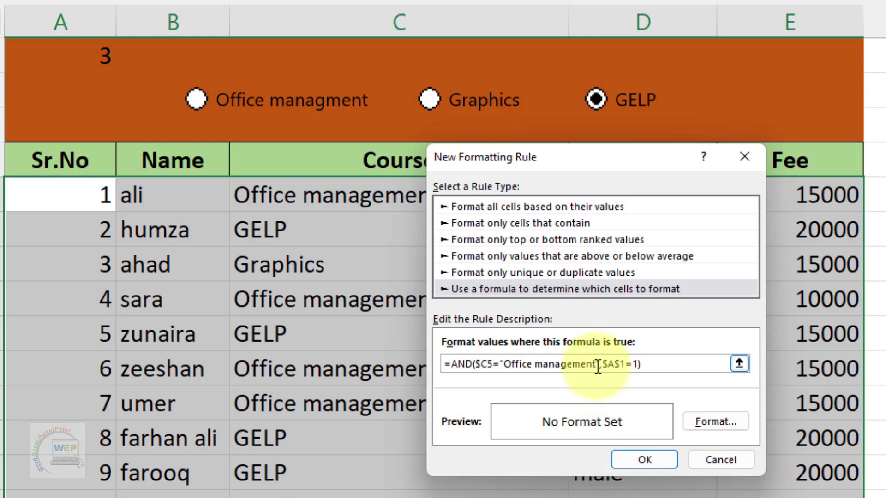
{"action": "key", "text": "BackSpace"}
{"action": "key", "text": "BackSpace"}
{"action": "key", "text": "BackSpace"}
{"action": "key", "text": "BackSpace"}
{"action": "key", "text": "BackSpace"}
{"action": "key", "text": "BackSpace"}
{"action": "key", "text": "BackSpace"}
{"action": "key", "text": "BackSpace"}
{"action": "key", "text": "BackSpace"}
{"action": "key", "text": "BackSpace"}
{"action": "key", "text": "BackSpace"}
{"action": "key", "text": "BackSpace"}
{"action": "key", "text": "BackSpace"}
{"action": "key", "text": "BackSpace"}
{"action": "type", "text": "Gelp"}
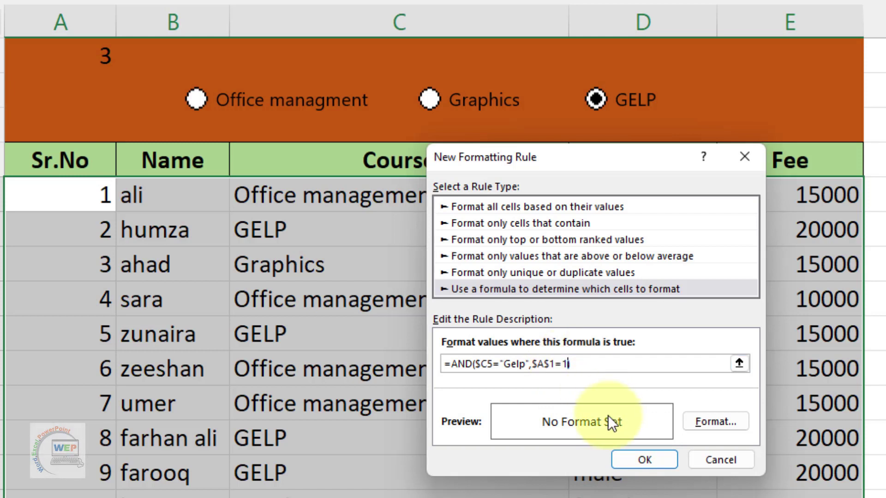
{"action": "key", "text": "BackSpace"}
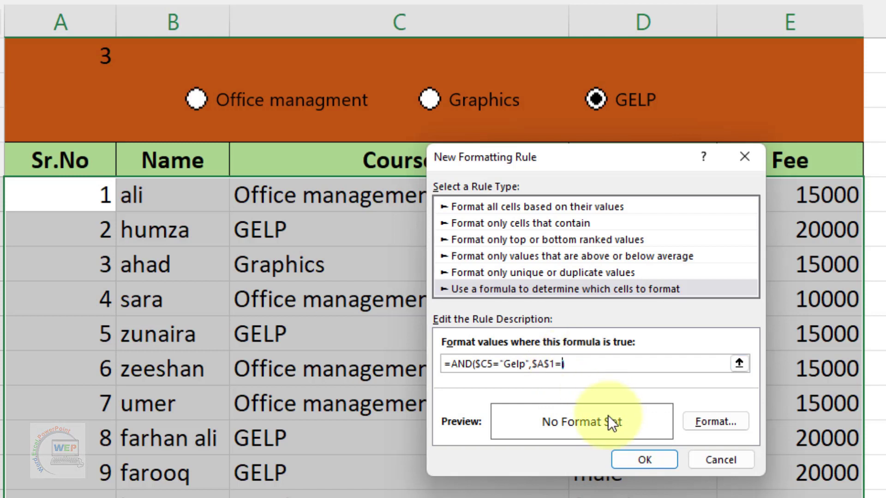
{"action": "type", "text": "3)"}
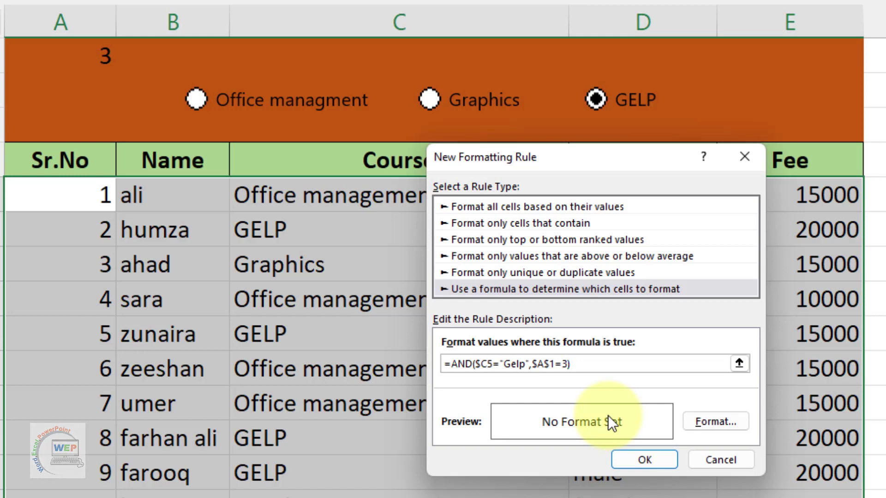
Give the GELP rule a light blue fill and apply it to the table
{"action": "left_click", "coordinate": [716, 418]}
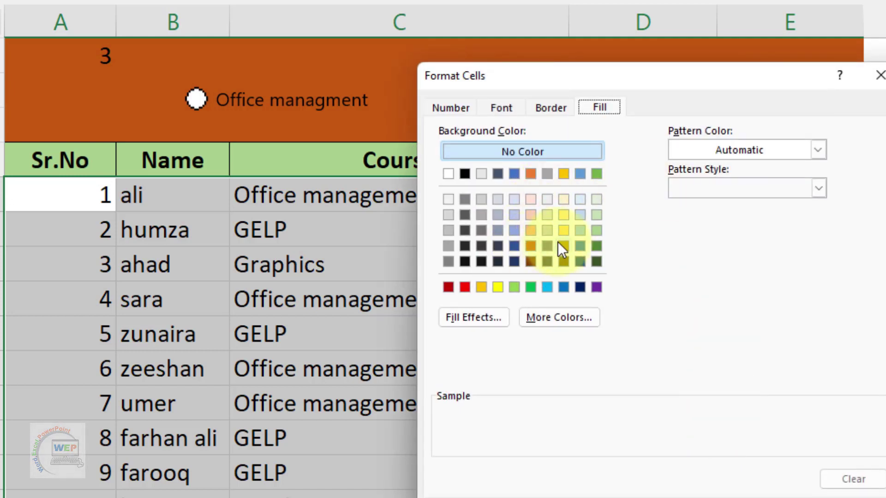
{"action": "left_click", "coordinate": [579, 230]}
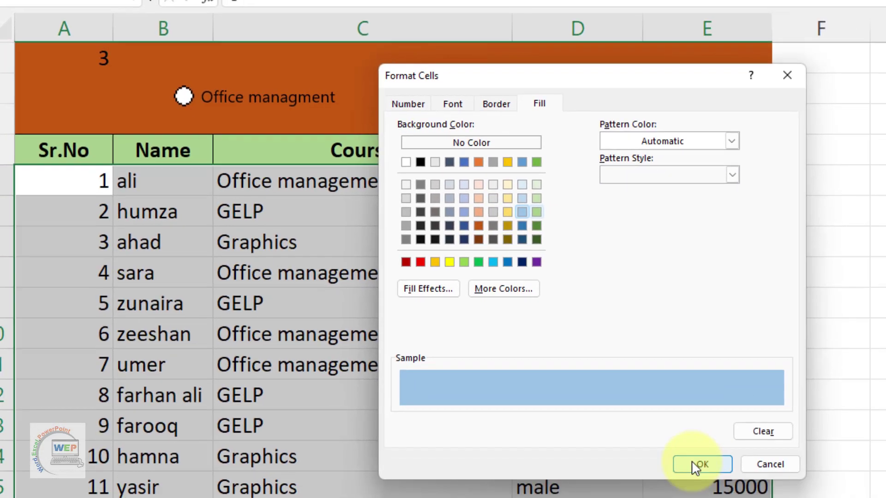
{"action": "left_click", "coordinate": [696, 467]}
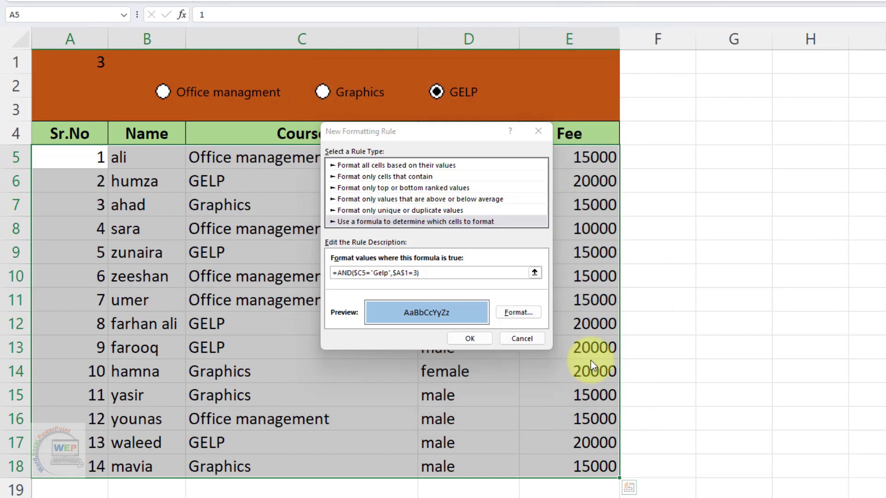
{"action": "left_click", "coordinate": [469, 337]}
{"action": "left_click", "coordinate": [469, 298]}
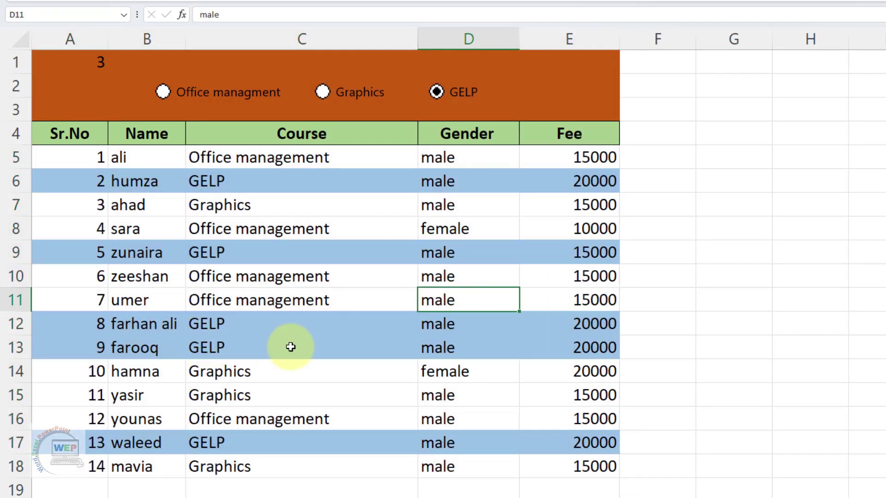
Switch between the Graphics, Office management and GELP options to check each colour, ending on Graphics
{"action": "left_click", "coordinate": [322, 95]}
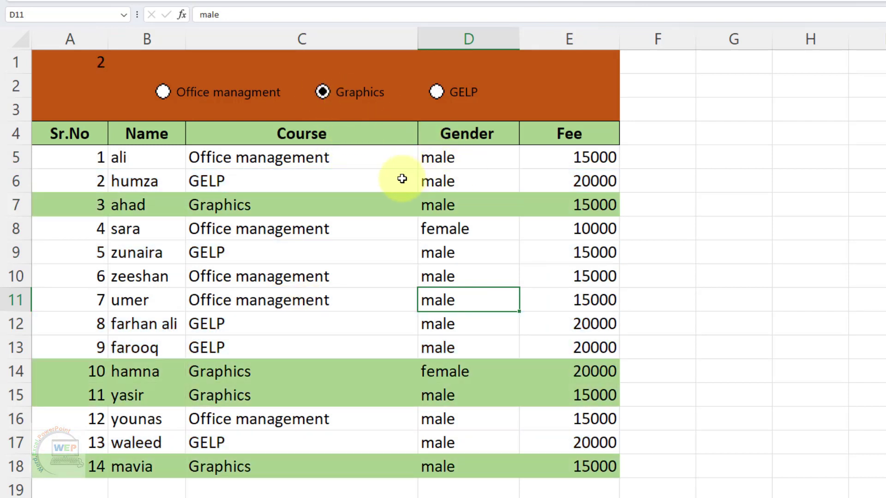
{"action": "left_click", "coordinate": [164, 92]}
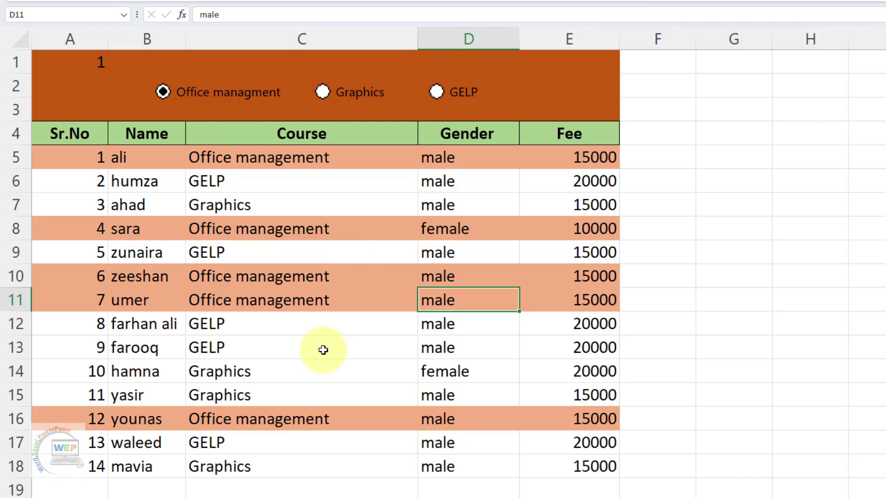
{"action": "left_click", "coordinate": [323, 350]}
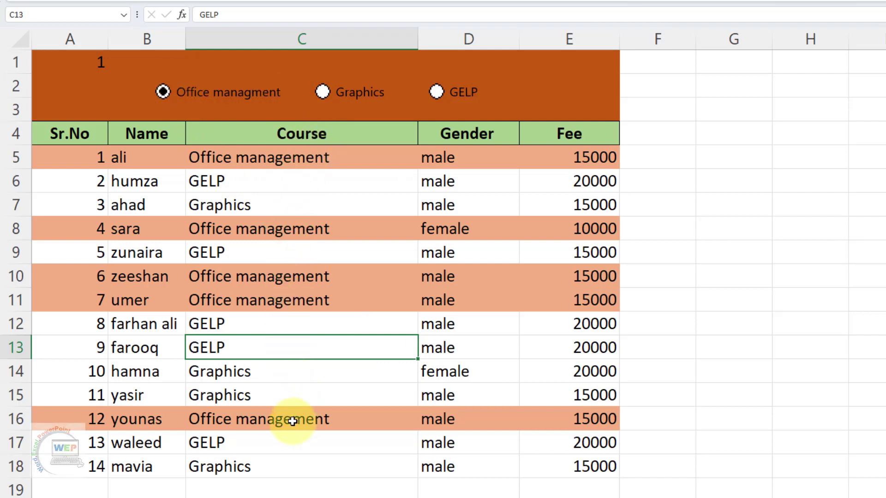
{"action": "left_click", "coordinate": [362, 96]}
{"action": "left_click", "coordinate": [472, 97]}
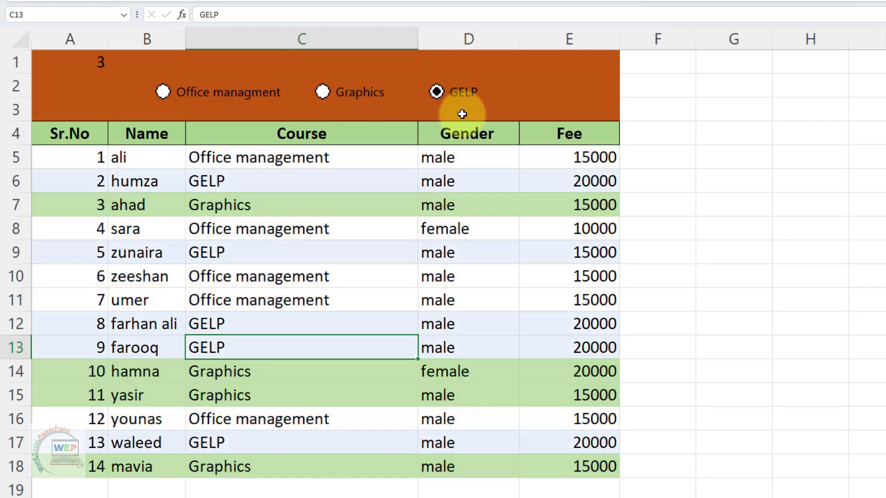
{"action": "left_click", "coordinate": [383, 283]}
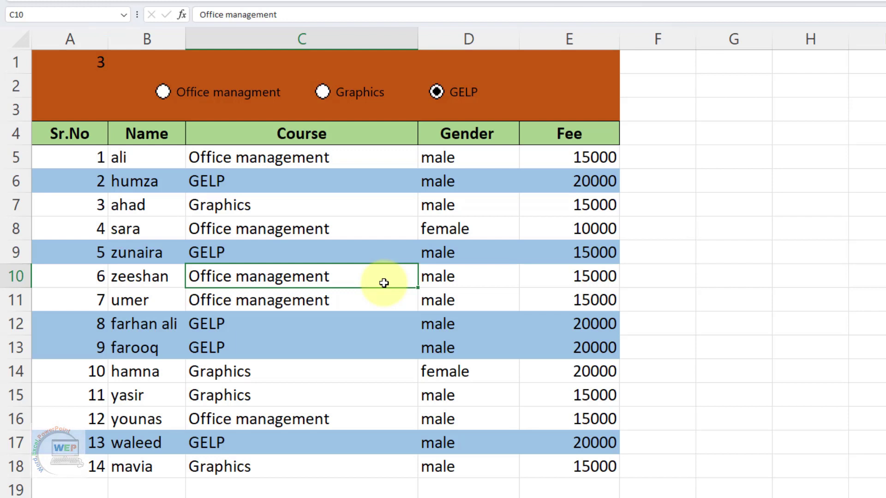
{"action": "left_click", "coordinate": [319, 95]}
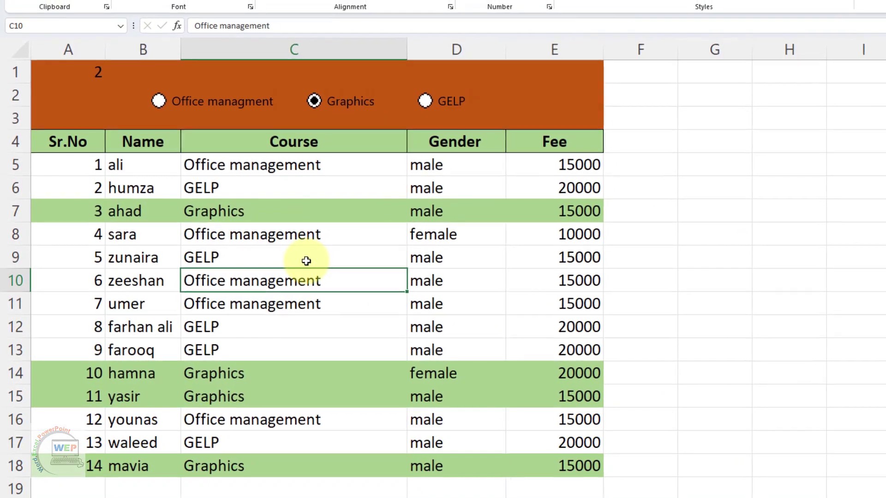